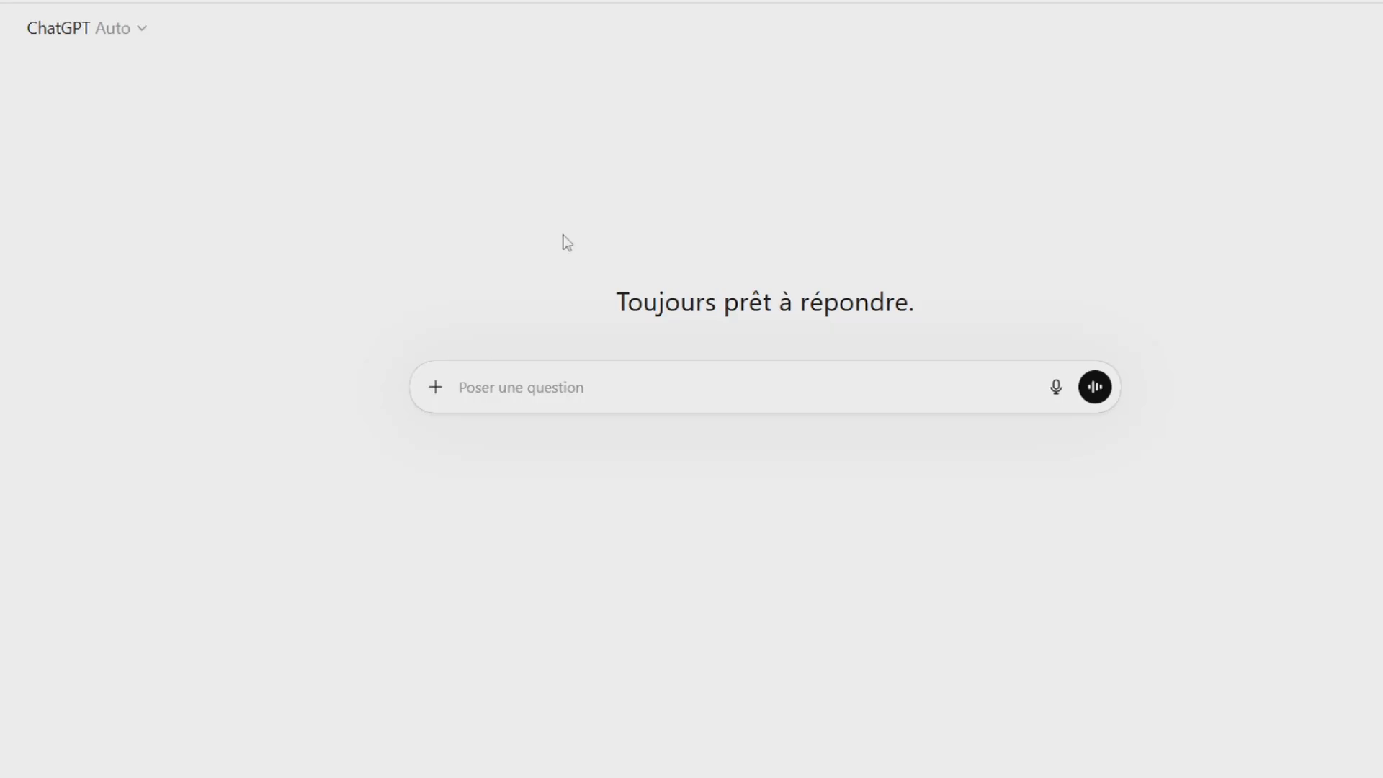
Submit the prompt "génère moi un script de 2 minutes qui parle de comment éduquer un berger australien".
type("gé")
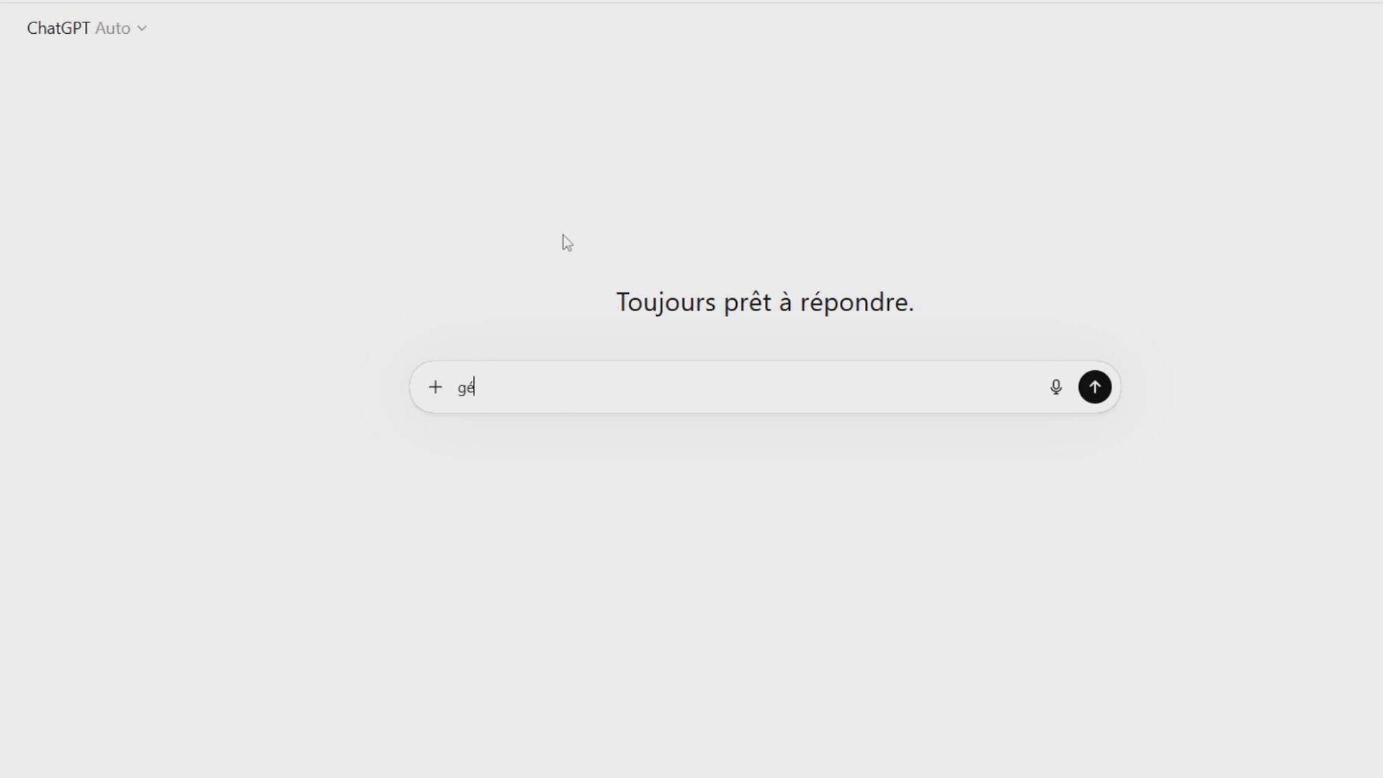
type("nère moi un script de 2 ù")
key("BackSpace")
type("minutes ")
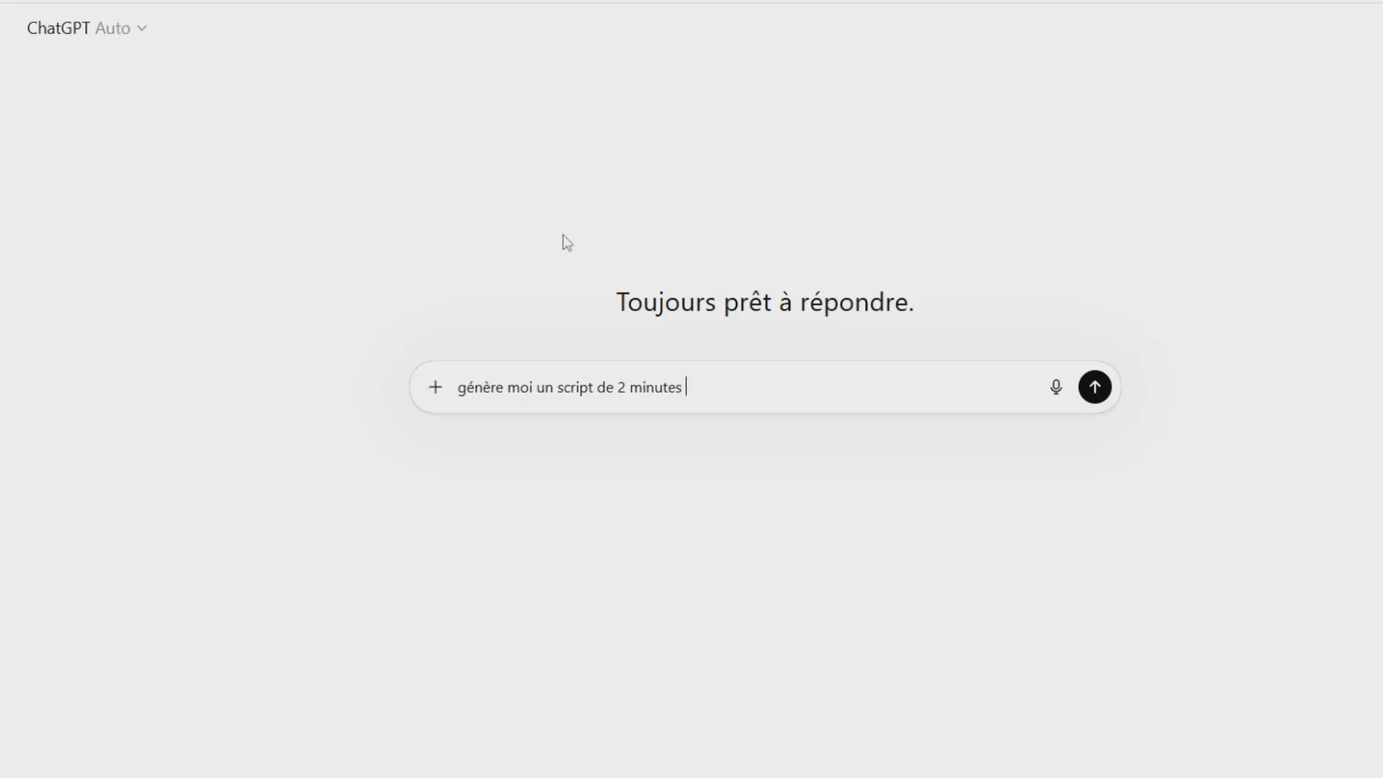
type("qui parle de comment éduque")
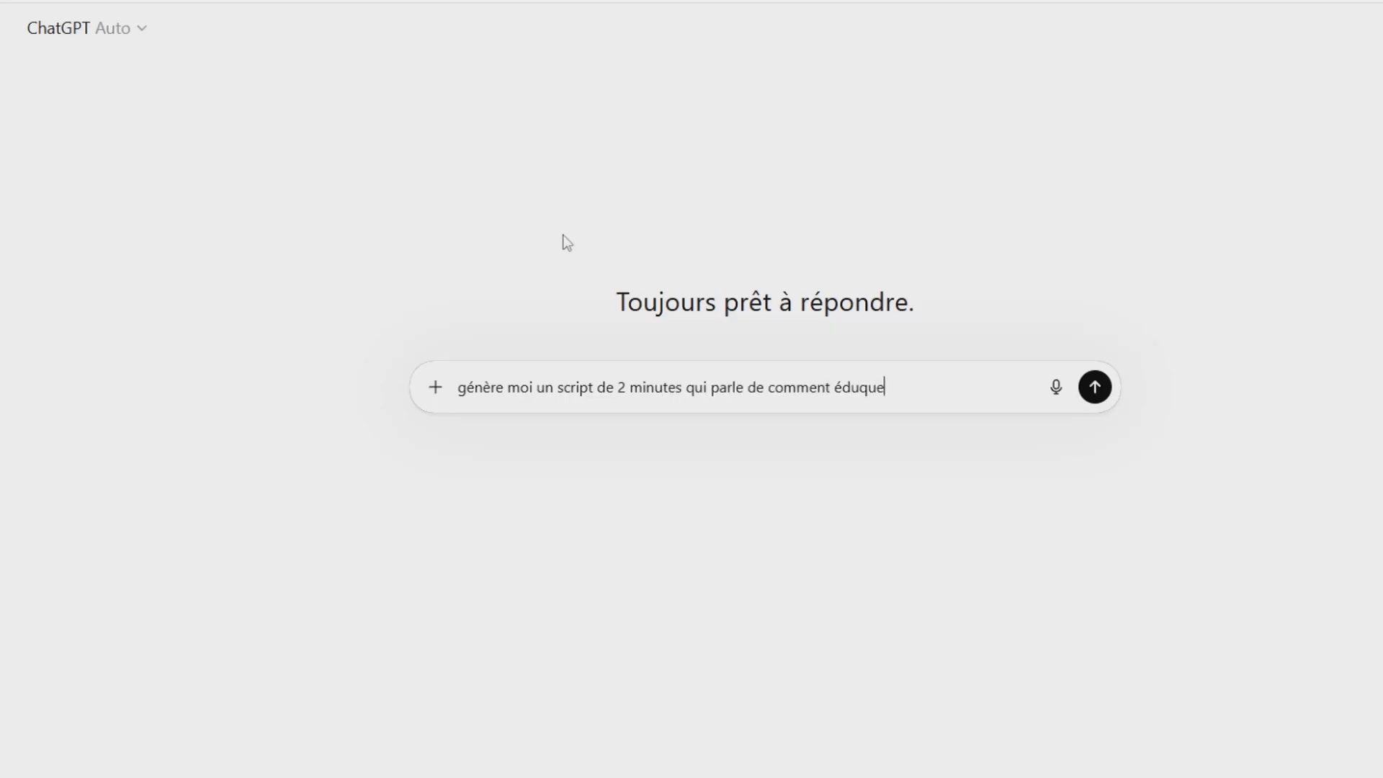
type("r un berger australien")
key("Return")
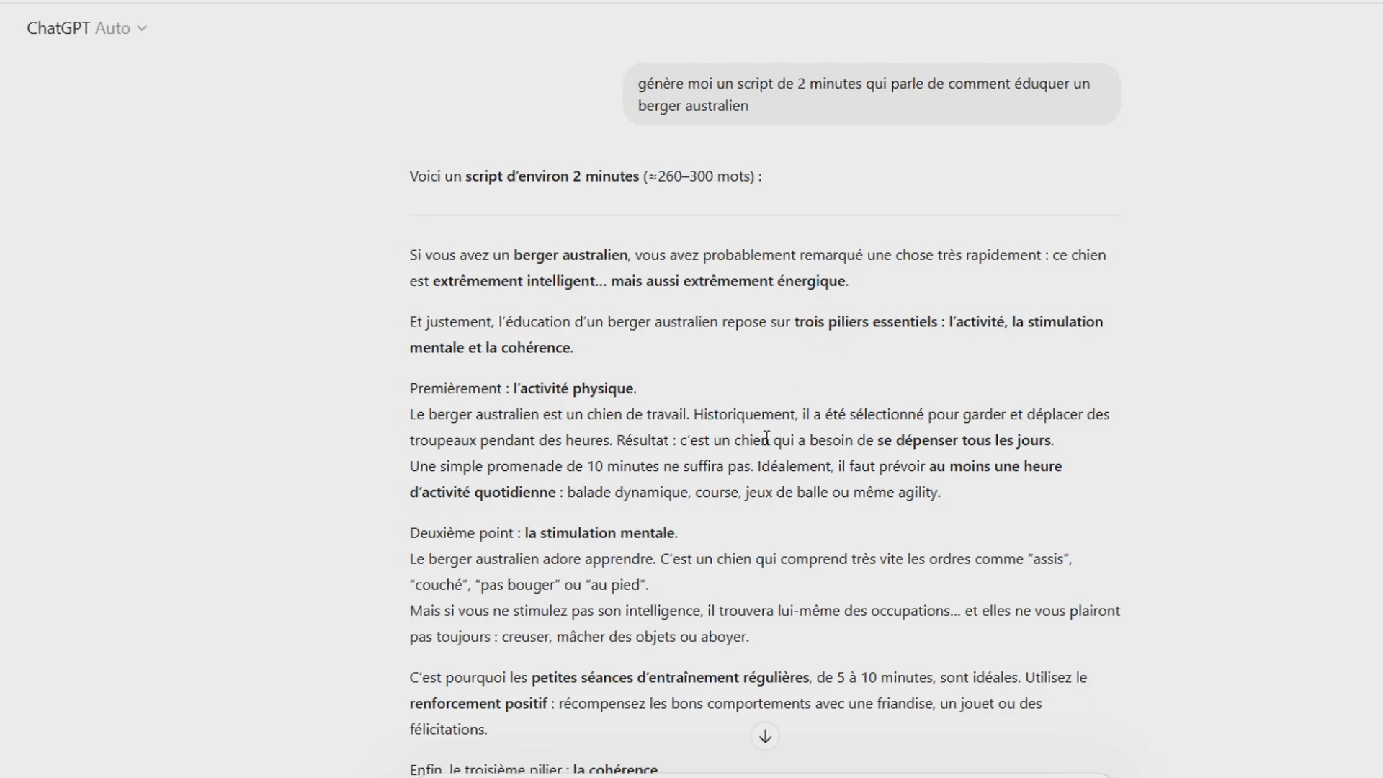
Read through the generated script and copy its whole text, from the first paragraph to the last.
scroll(747, 443, "down", 5)
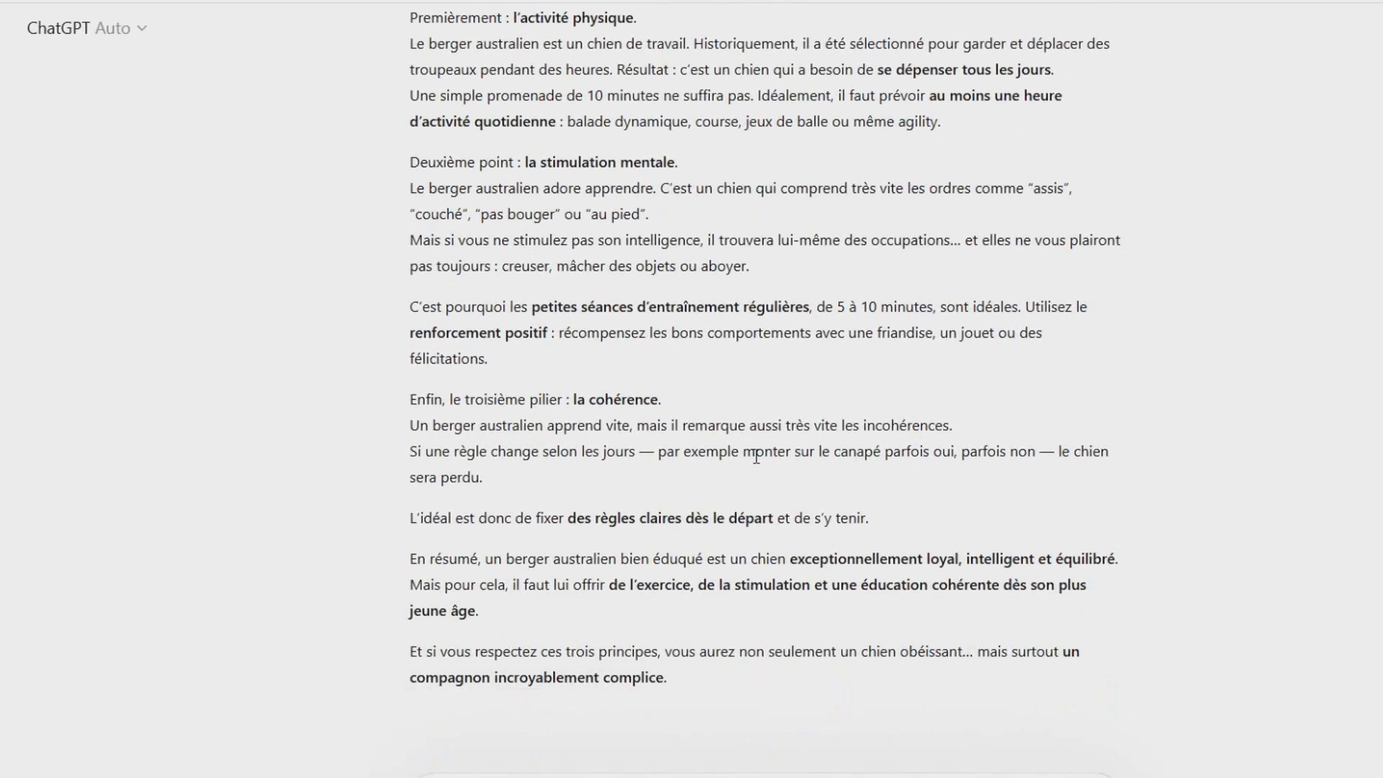
scroll(752, 454, "up", 5)
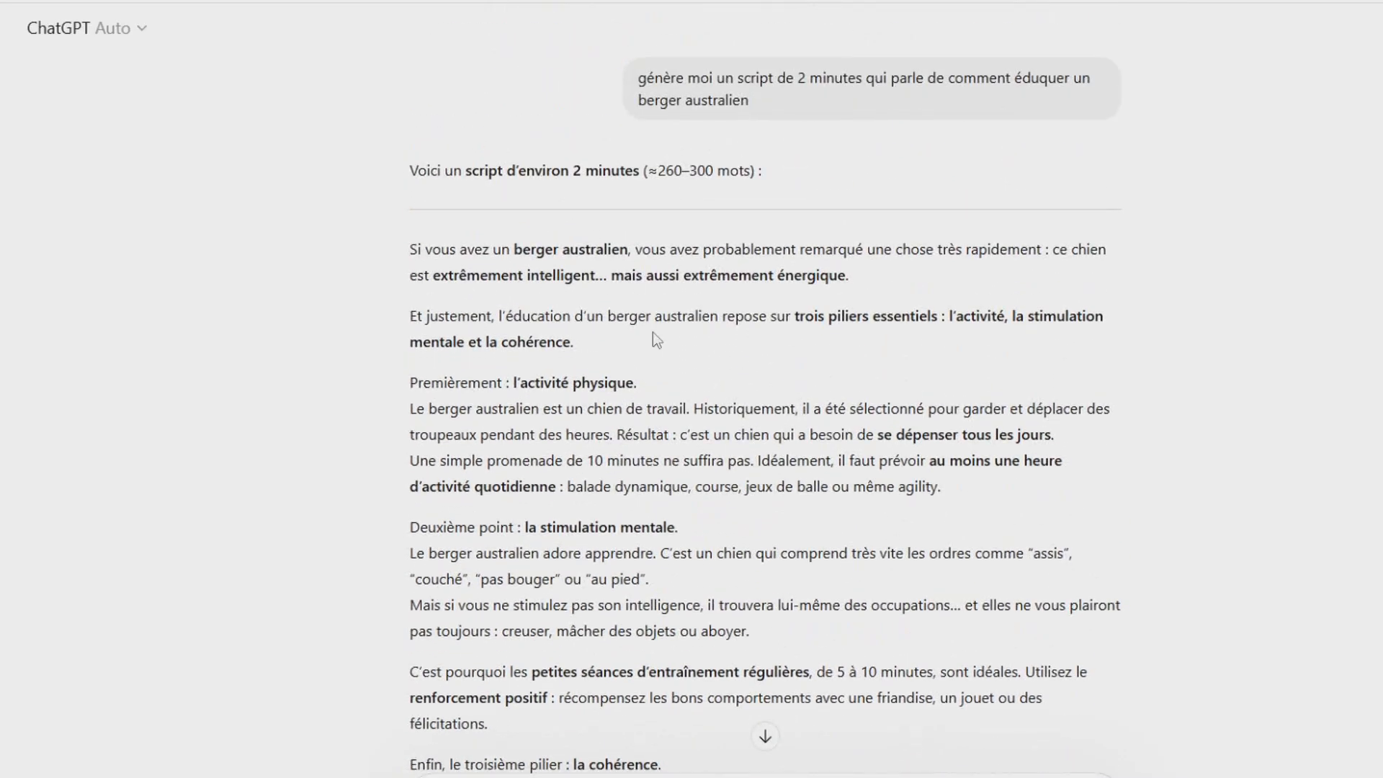
scroll(653, 331, "down", 5)
left_click_drag(668, 600, 403, 261)
left_click(343, 339)
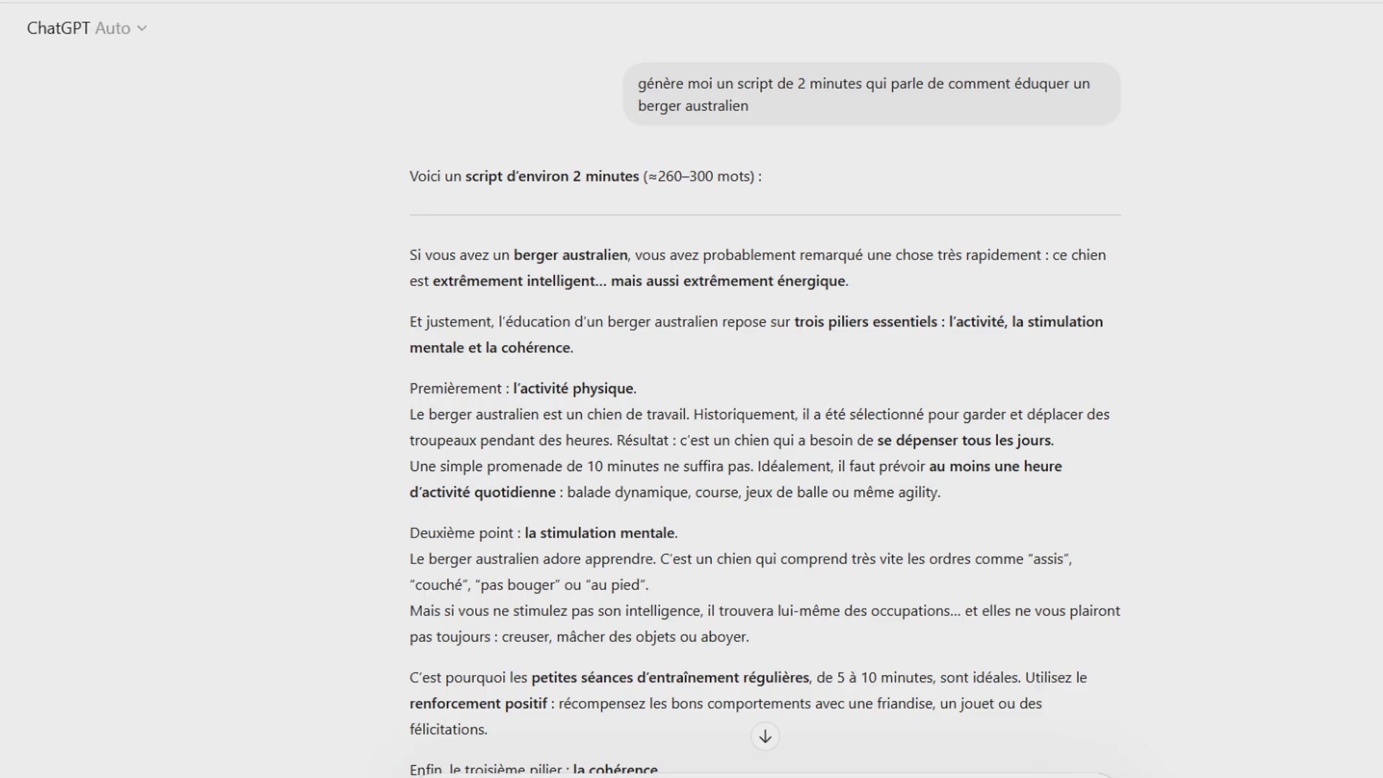
Switch to ElevenLabs and replace the sample text in Text to Speech with the copied script.
left_click(526, 1)
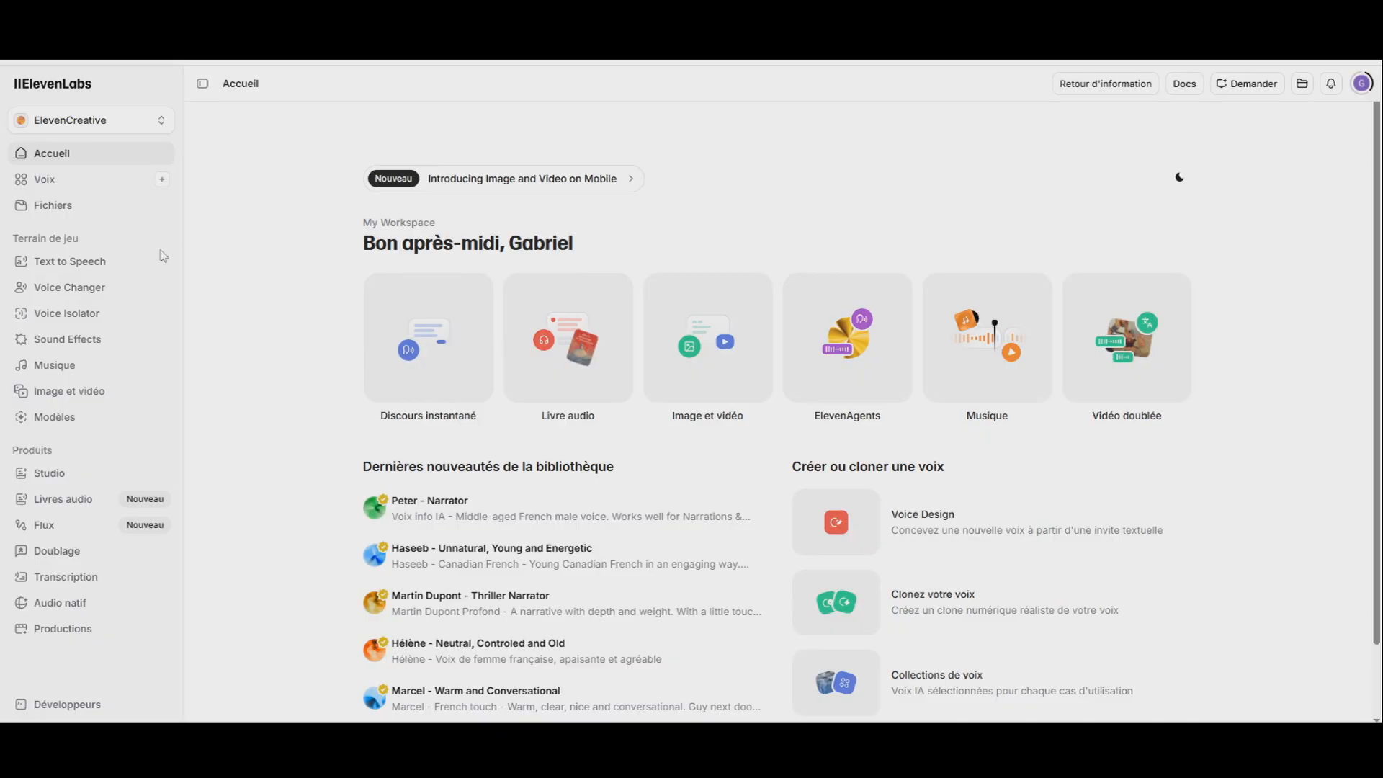
left_click(67, 265)
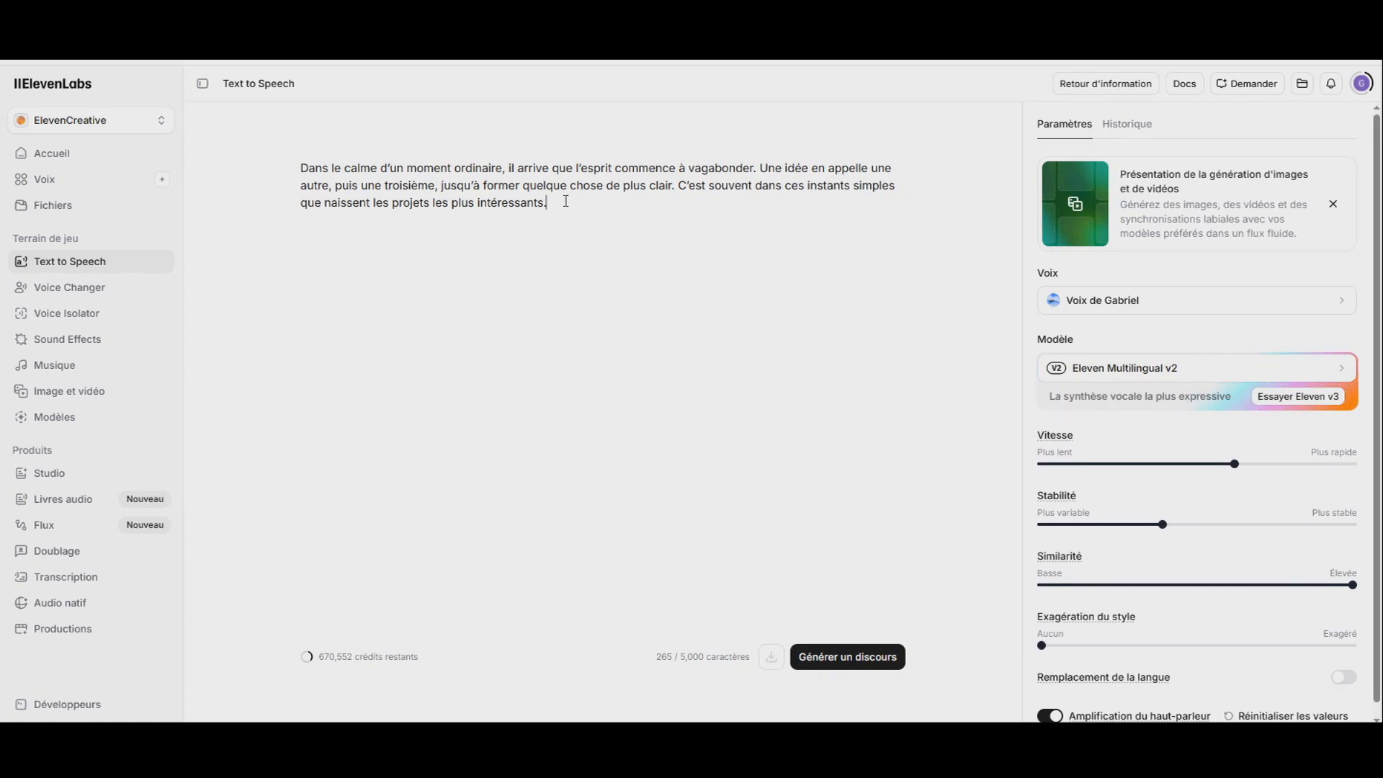
left_click_drag(548, 203, 289, 170)
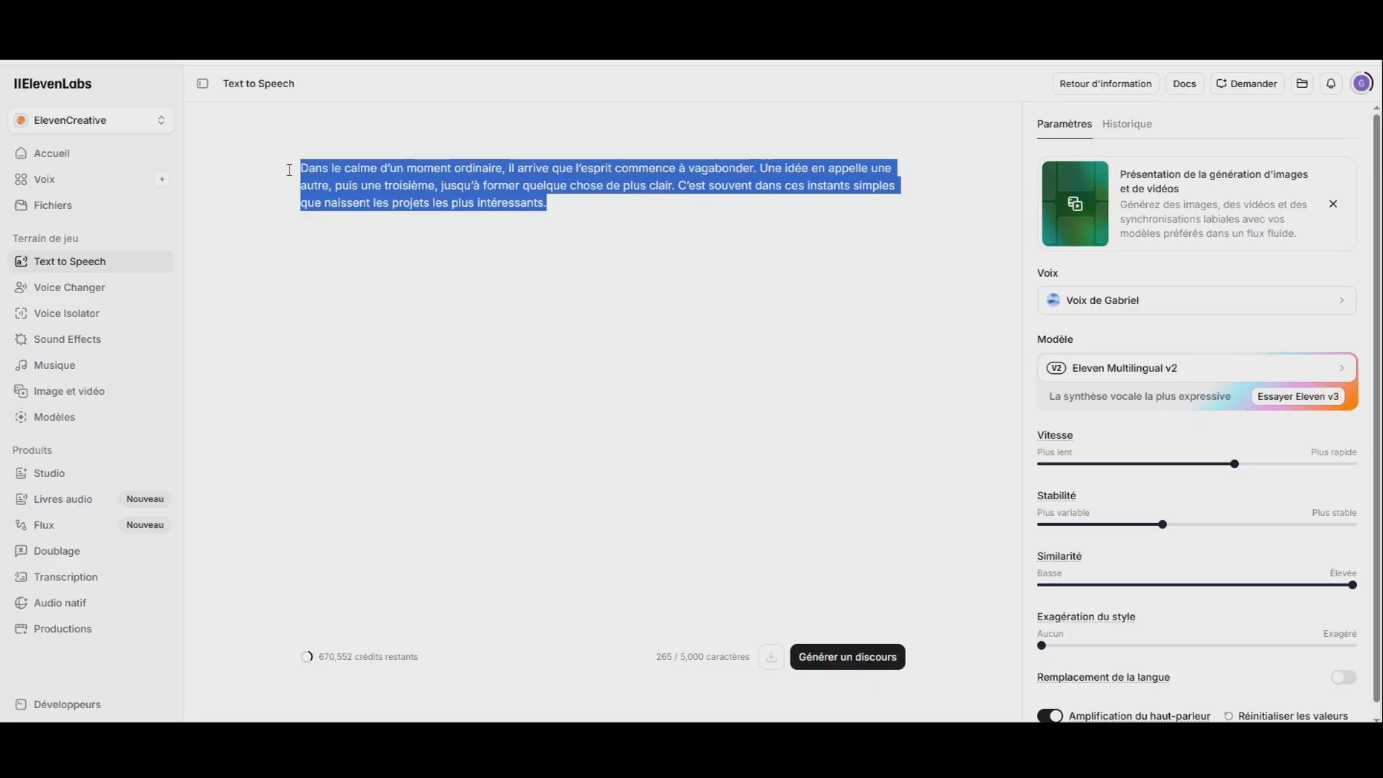
key("ctrl+v")
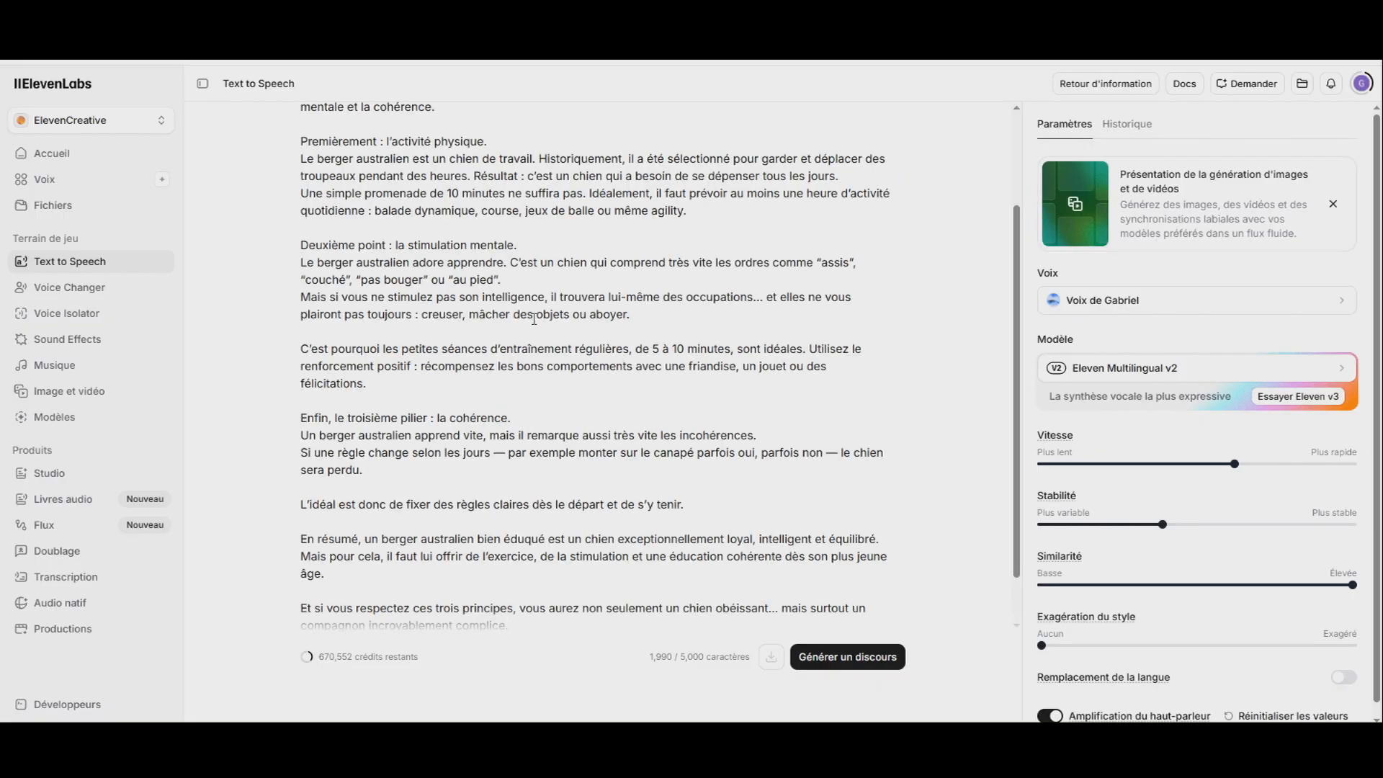
scroll(534, 319, "up", 3)
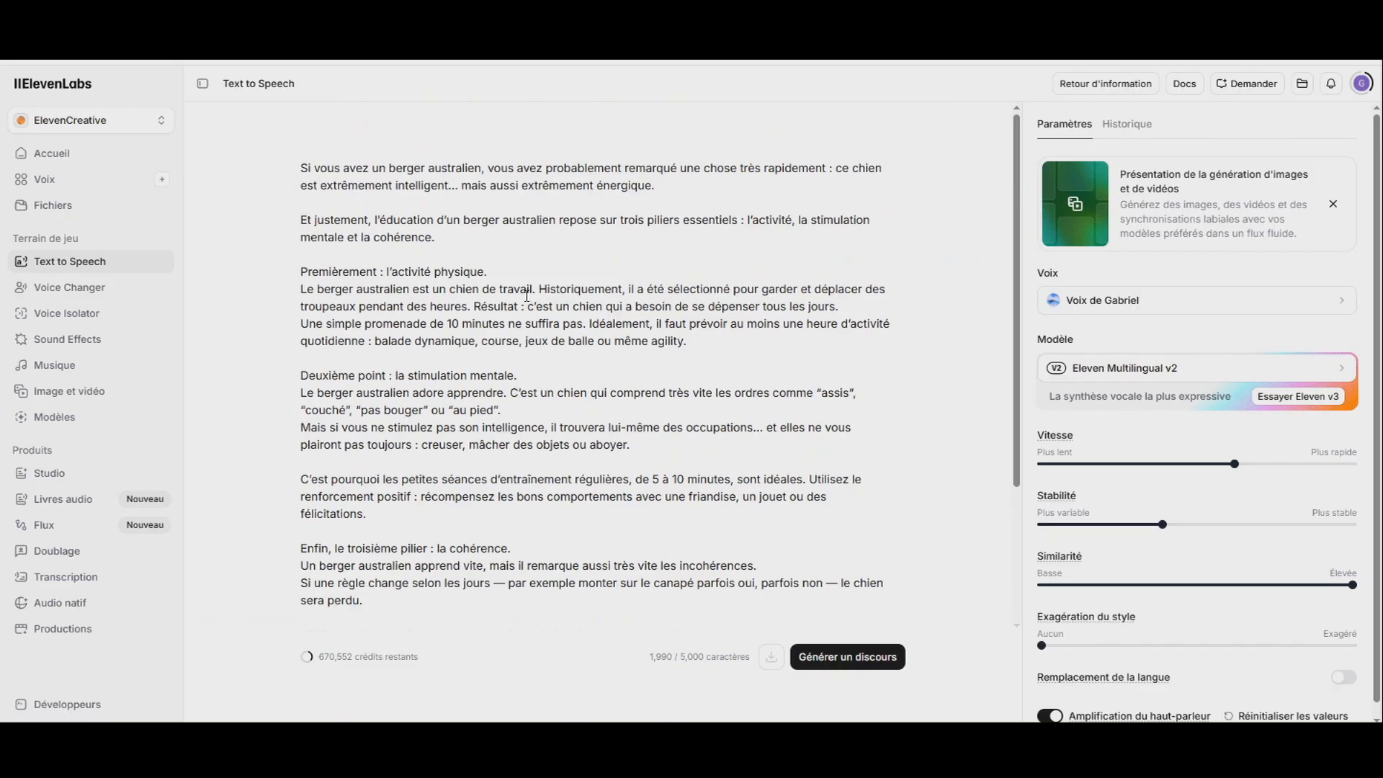
scroll(526, 296, "down", 3)
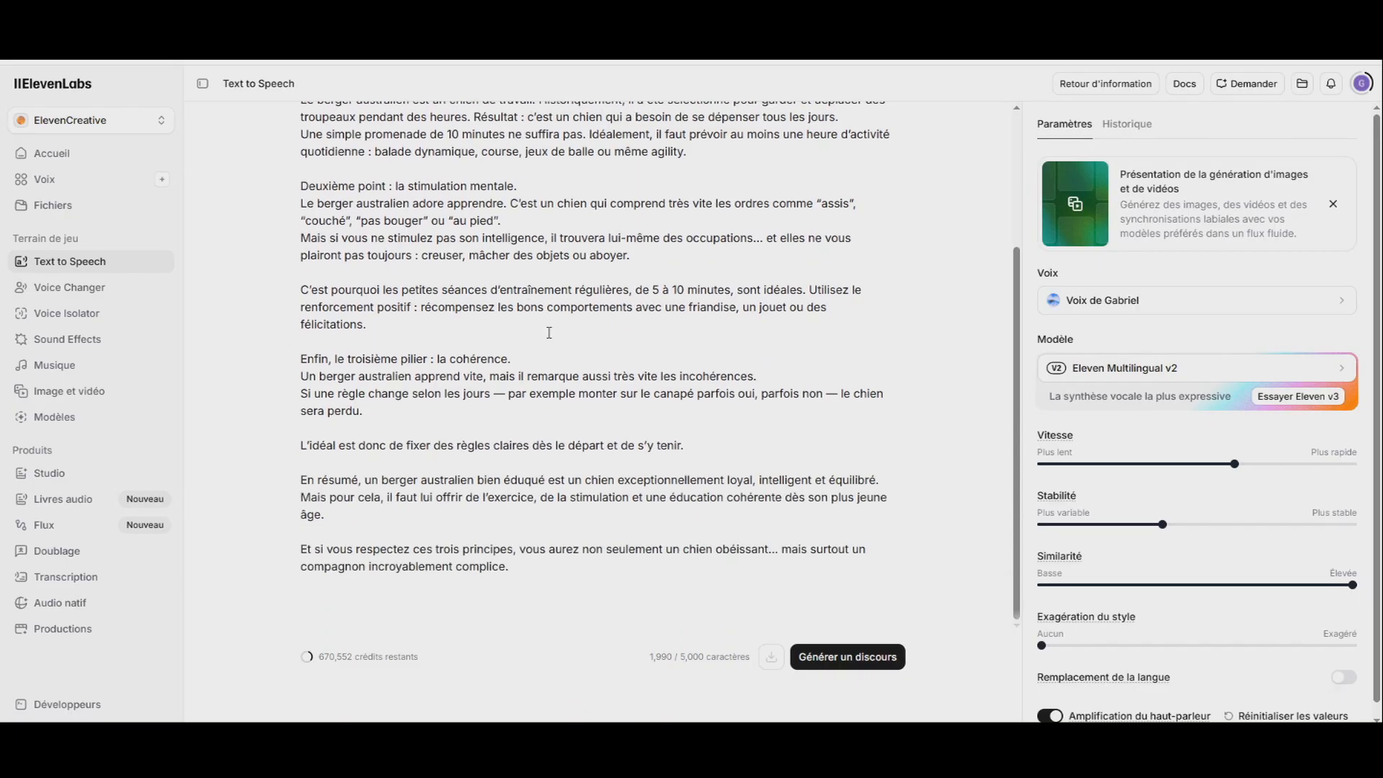
scroll(549, 333, "up", 3)
scroll(504, 288, "down", 3)
scroll(586, 301, "up", 3)
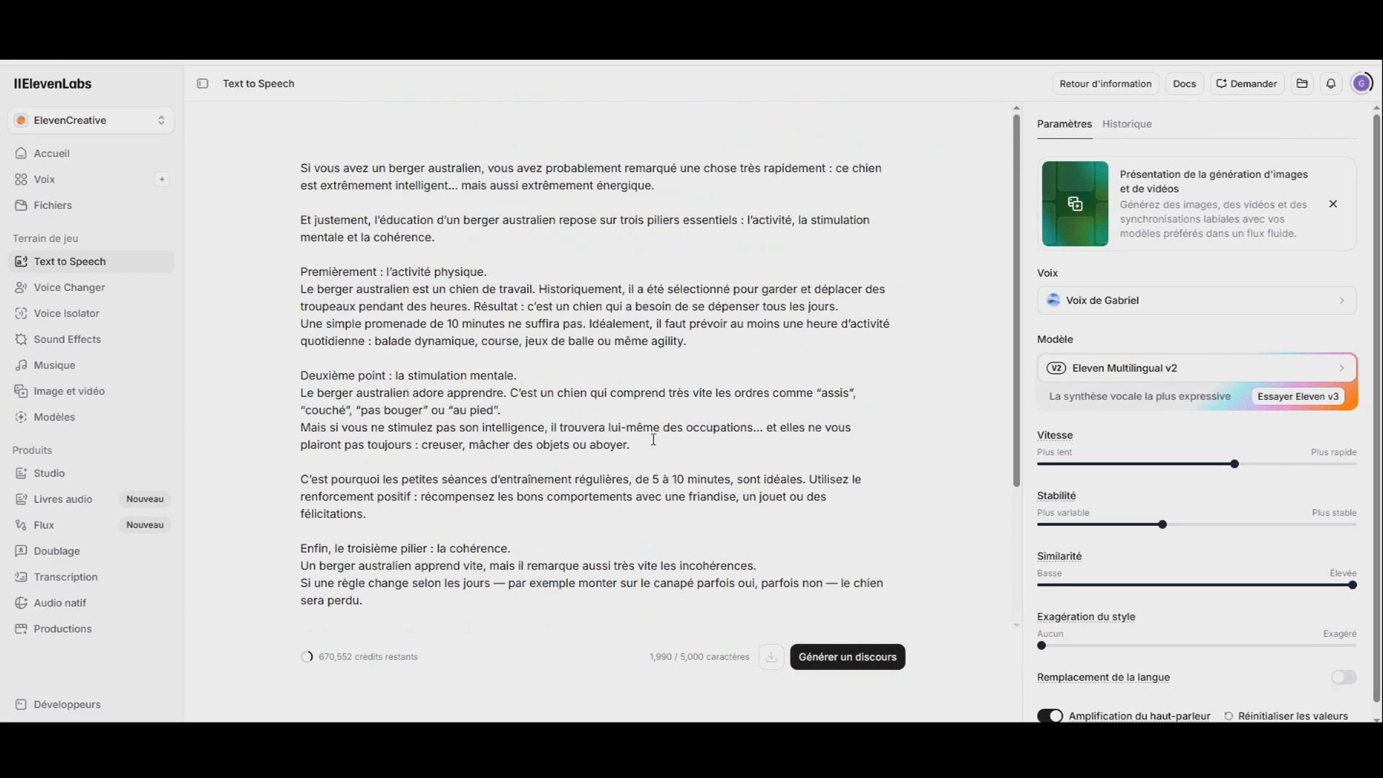
scroll(658, 380, "down", 3)
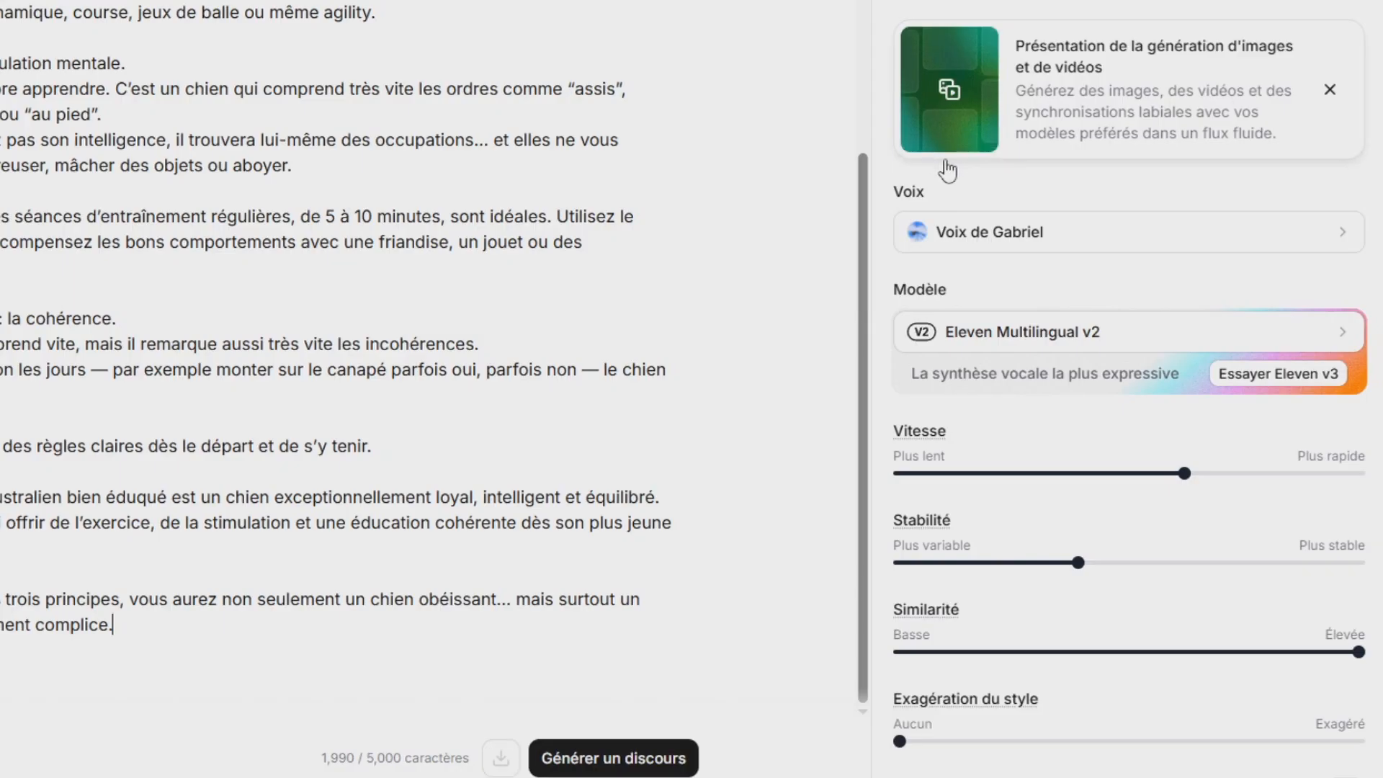
Explore the voice library and preview the "Titan - Deep, Bold, and Powerful" voice.
left_click(1085, 245)
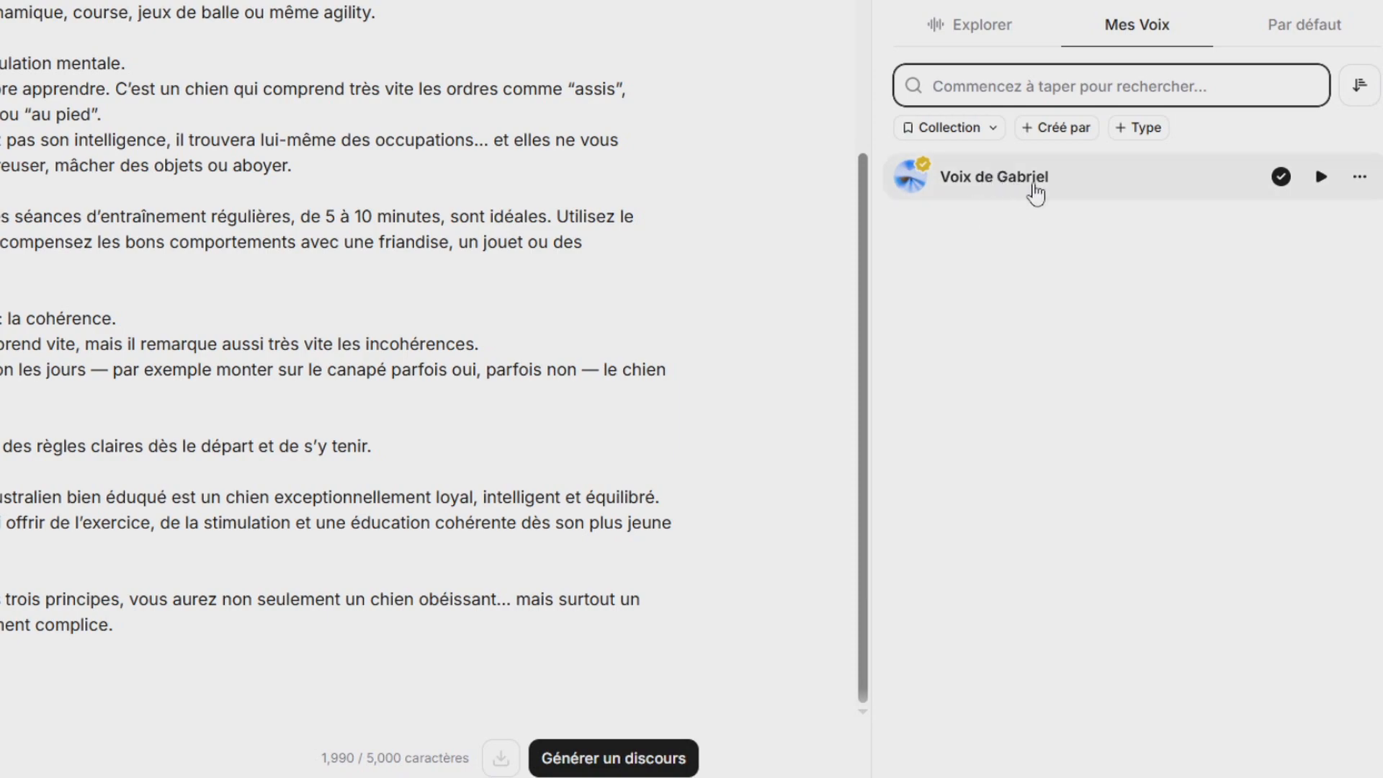
left_click(991, 31)
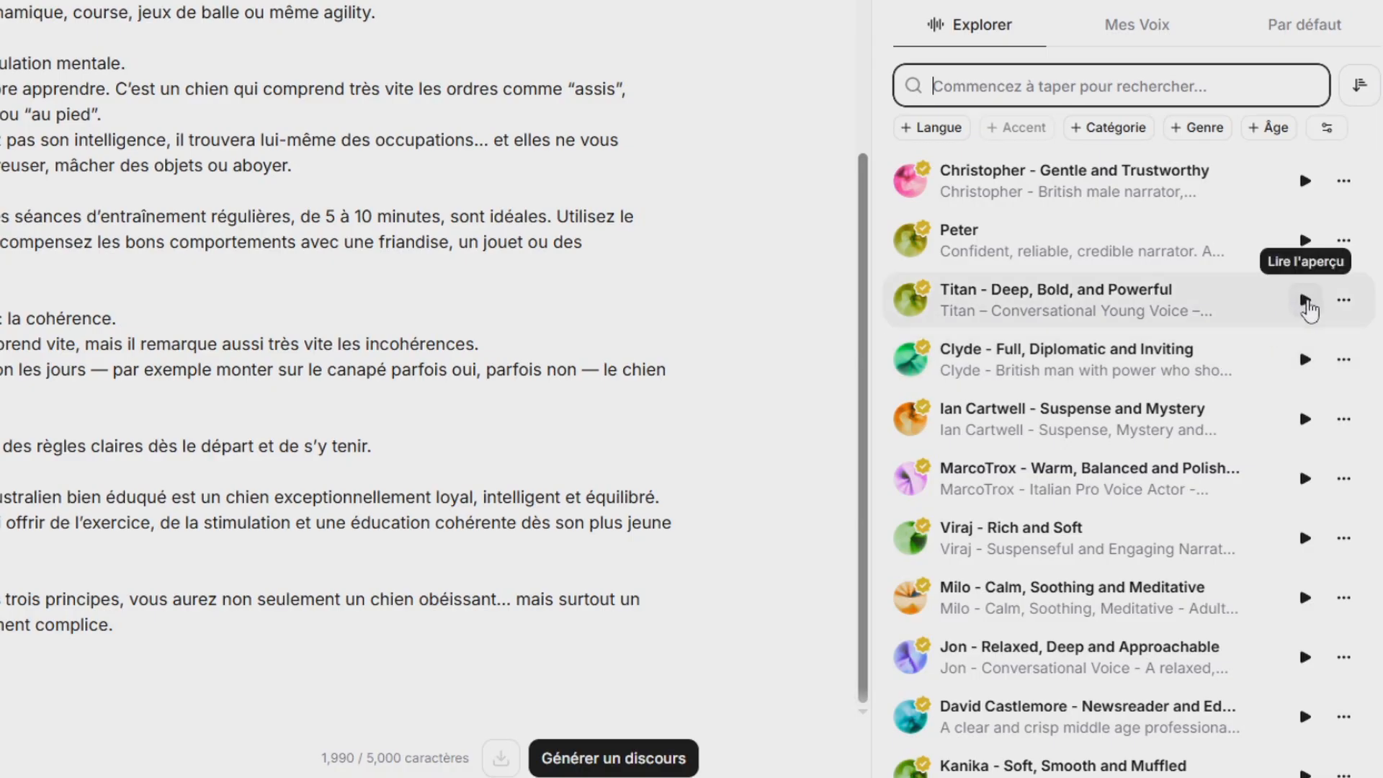
left_click(1307, 302)
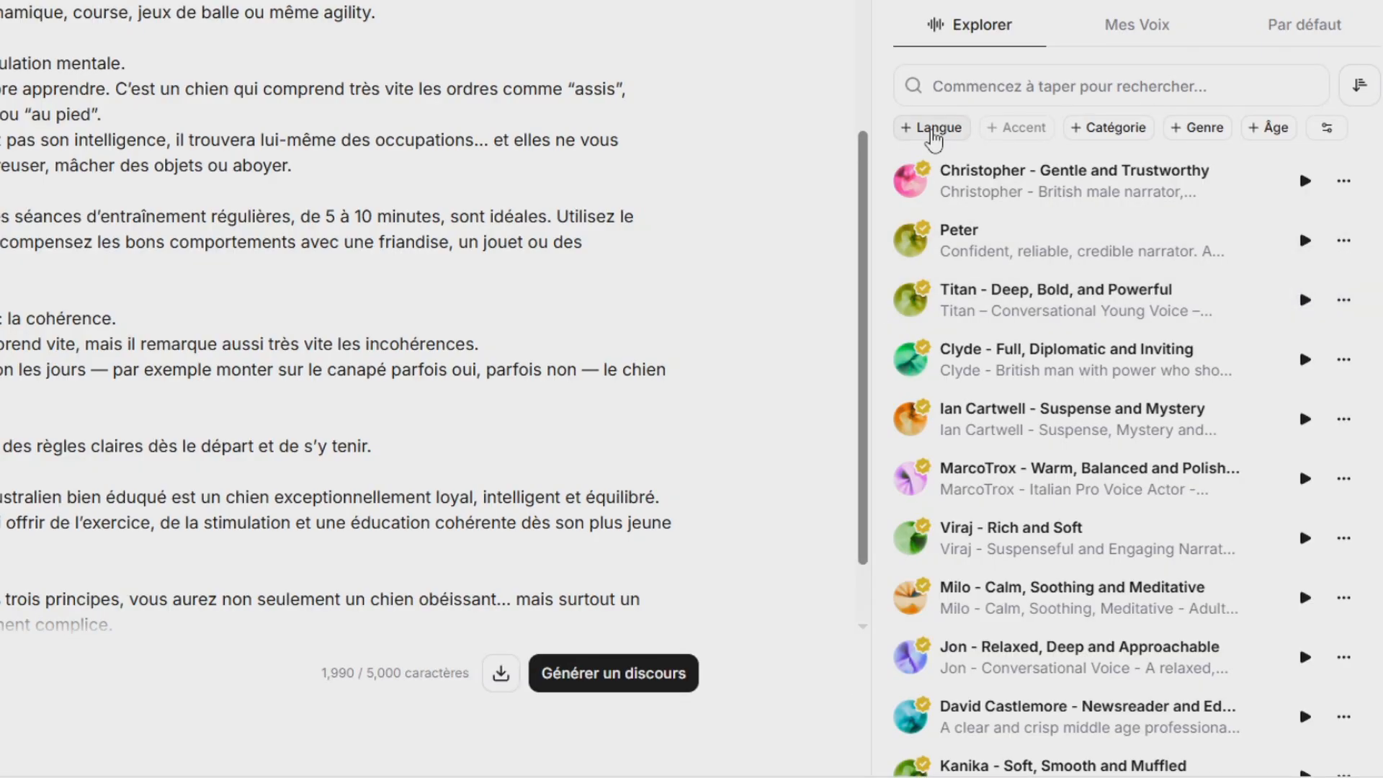
Filter the voice library by language to French.
left_click(934, 132)
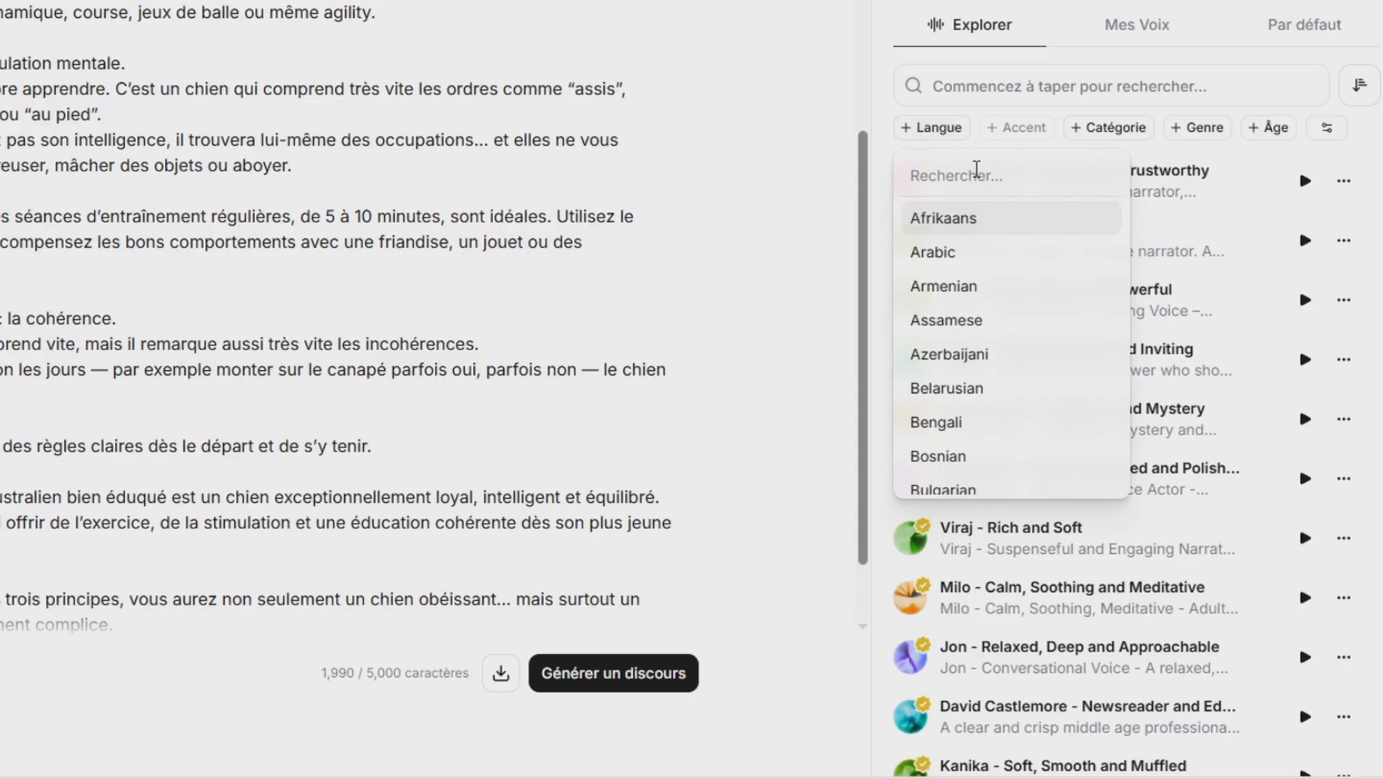
type("fr")
left_click(951, 248)
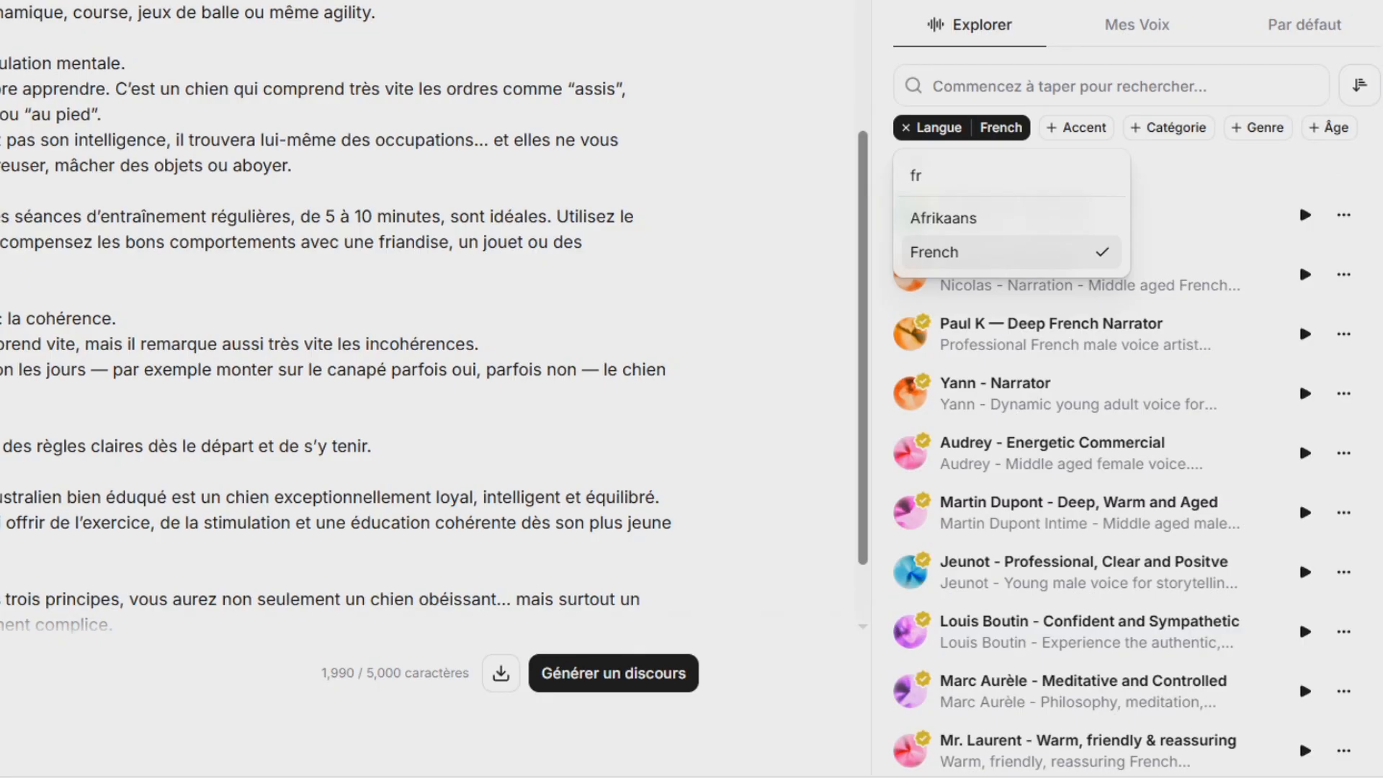
key("Escape")
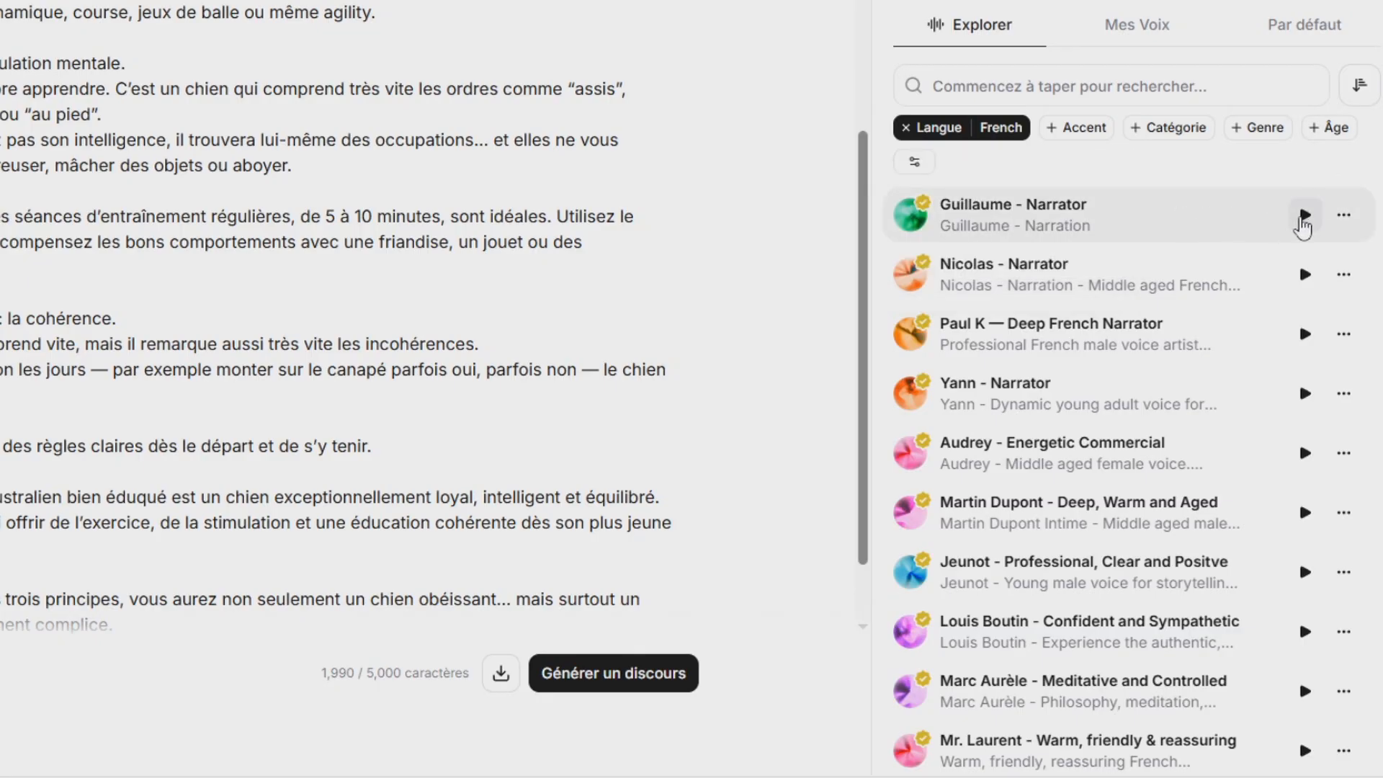
Preview the Guillaume, Nicolas and Audrey voices, and select "Audrey - Energetic Commercial" for the speech.
left_click(1304, 217)
left_click(1304, 216)
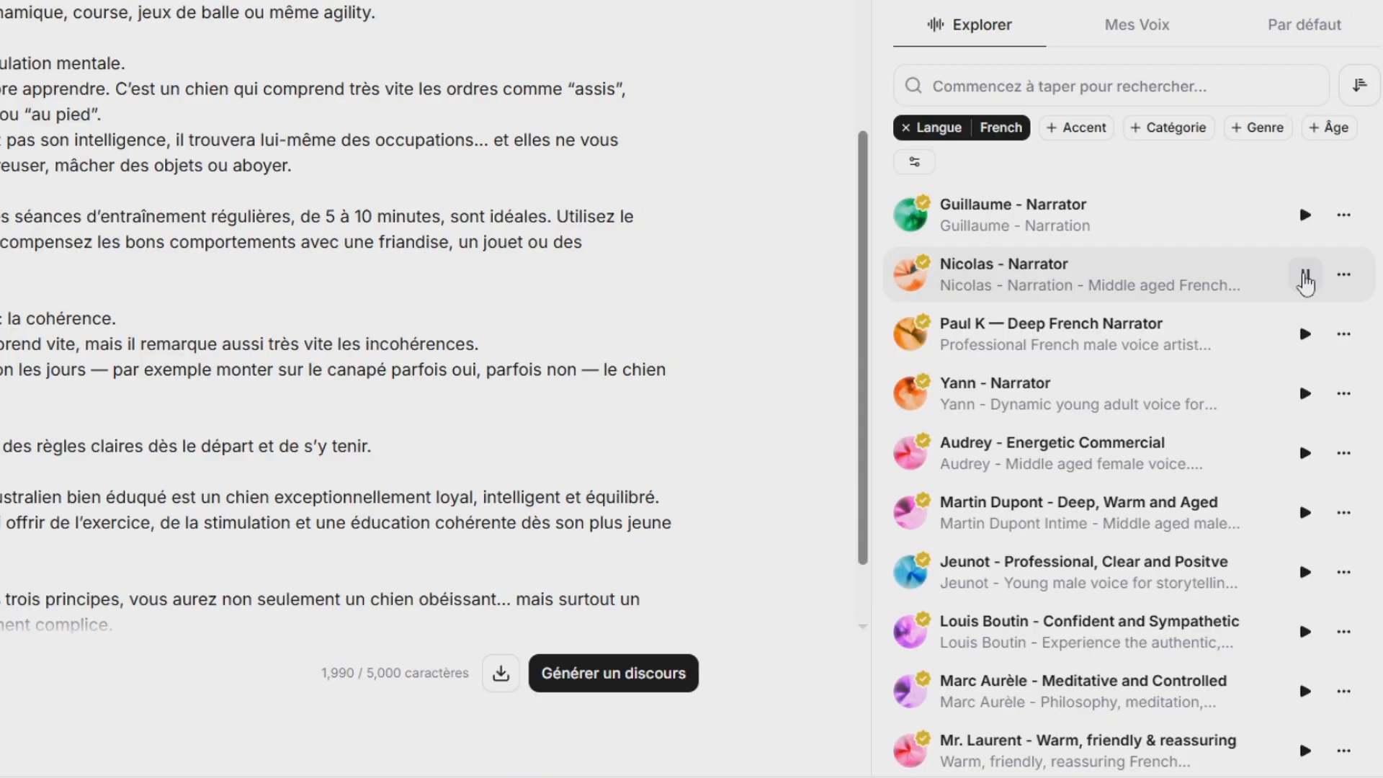
left_click(1305, 278)
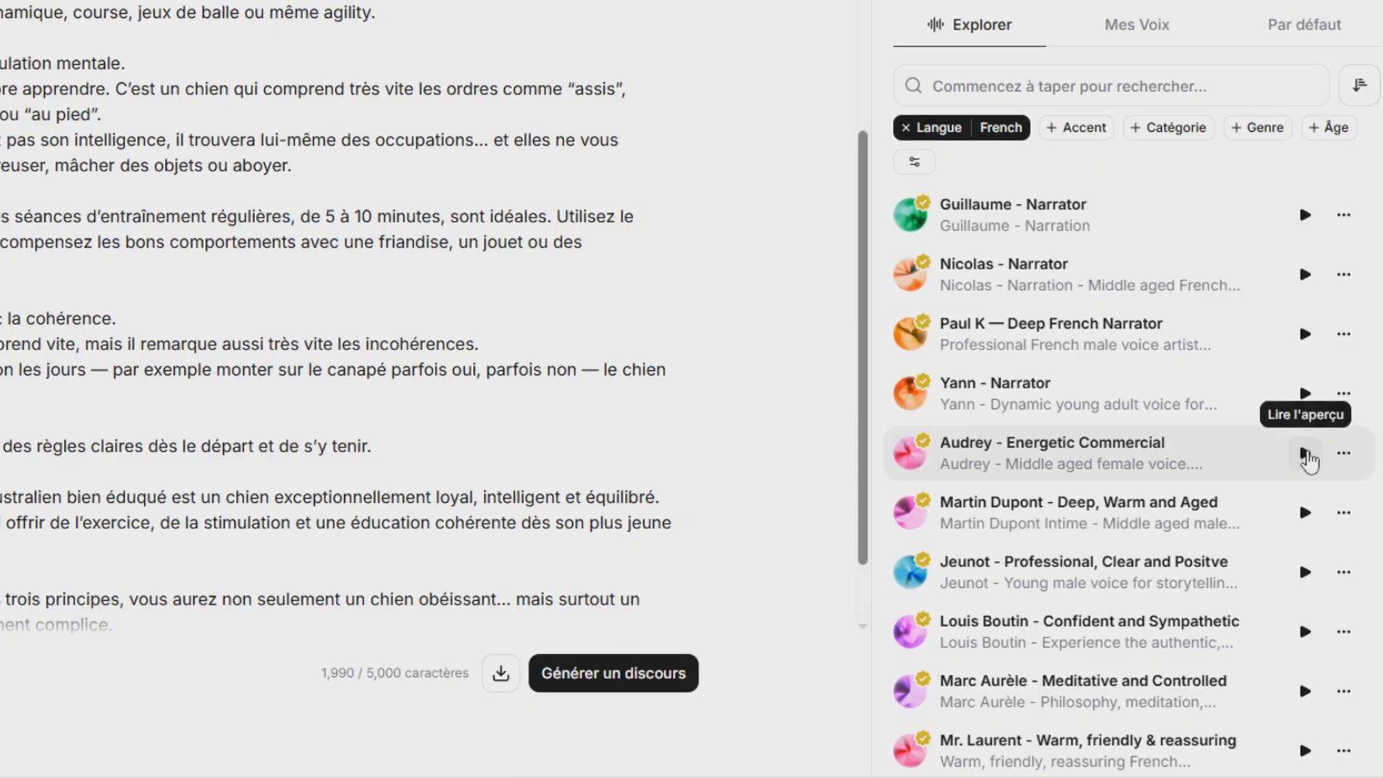
left_click(1306, 454)
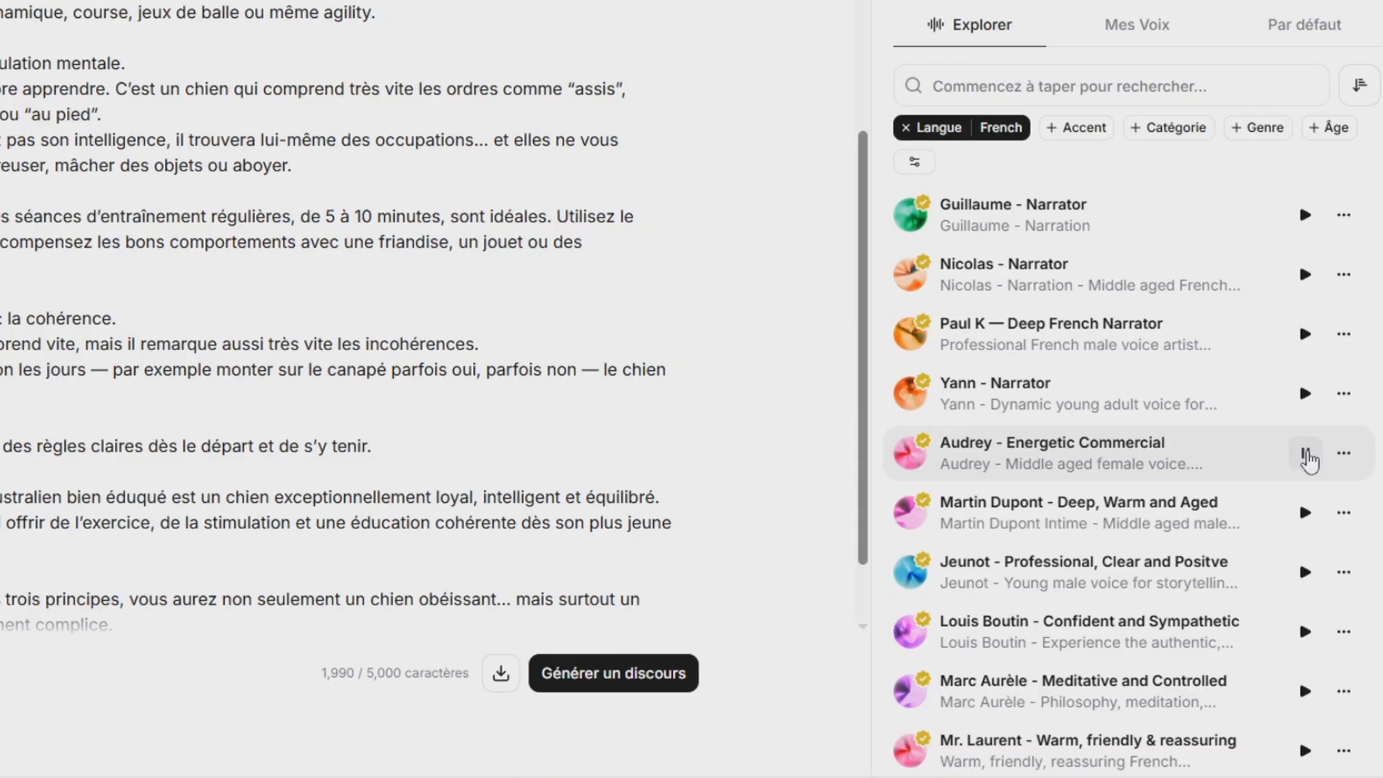
left_click(1308, 455)
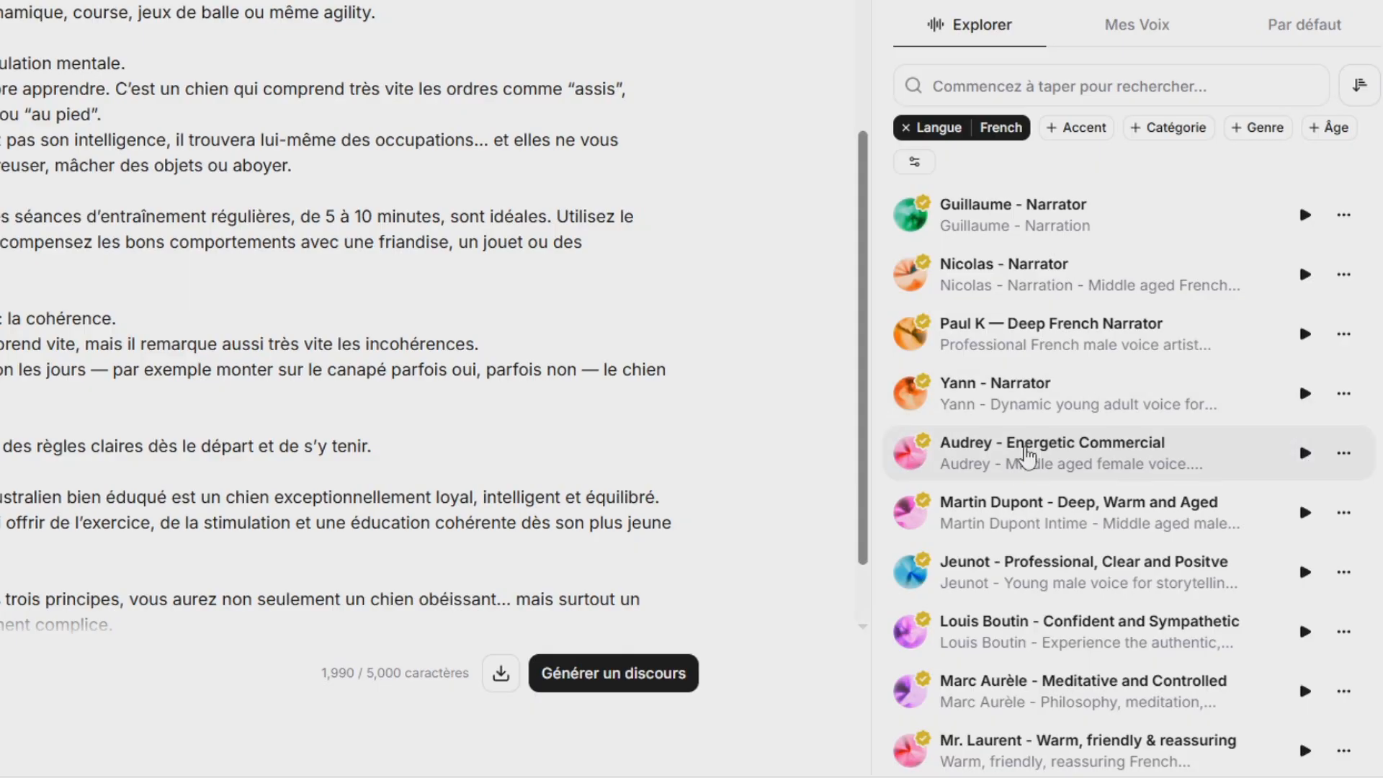
left_click(1035, 452)
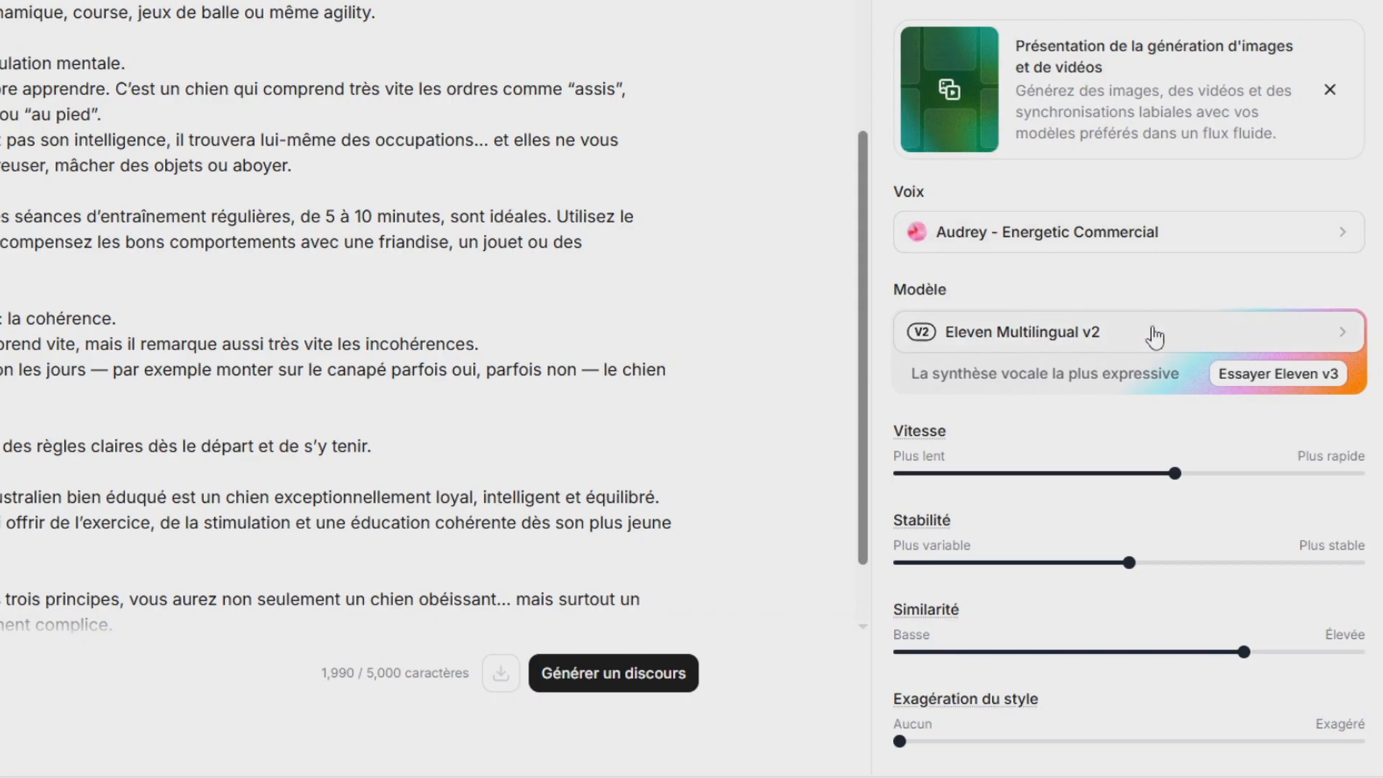
Examine the model choice and the speed, stability and similarity settings for the selected voice.
left_click(1342, 336)
scroll(1251, 481, "down", 2)
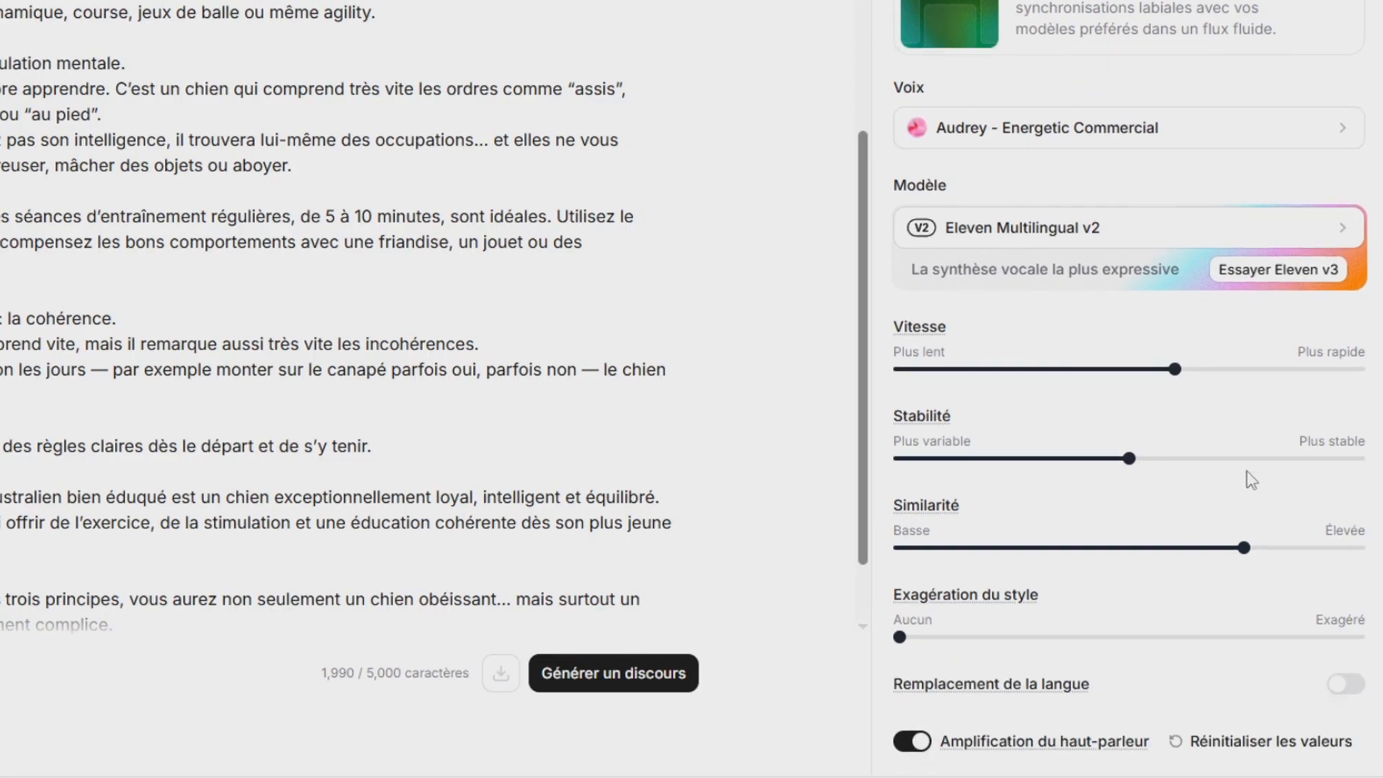
mouse_move(1175, 376)
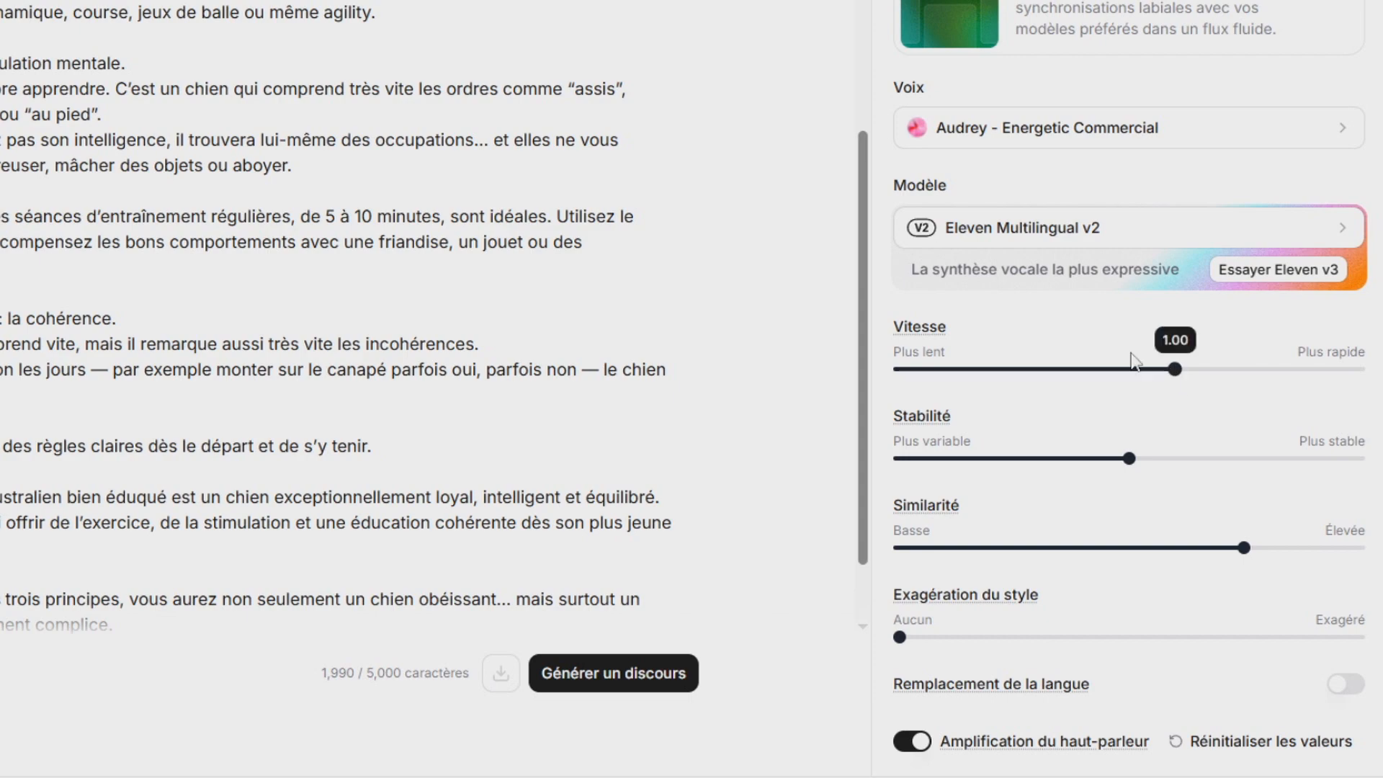
mouse_move(1128, 458)
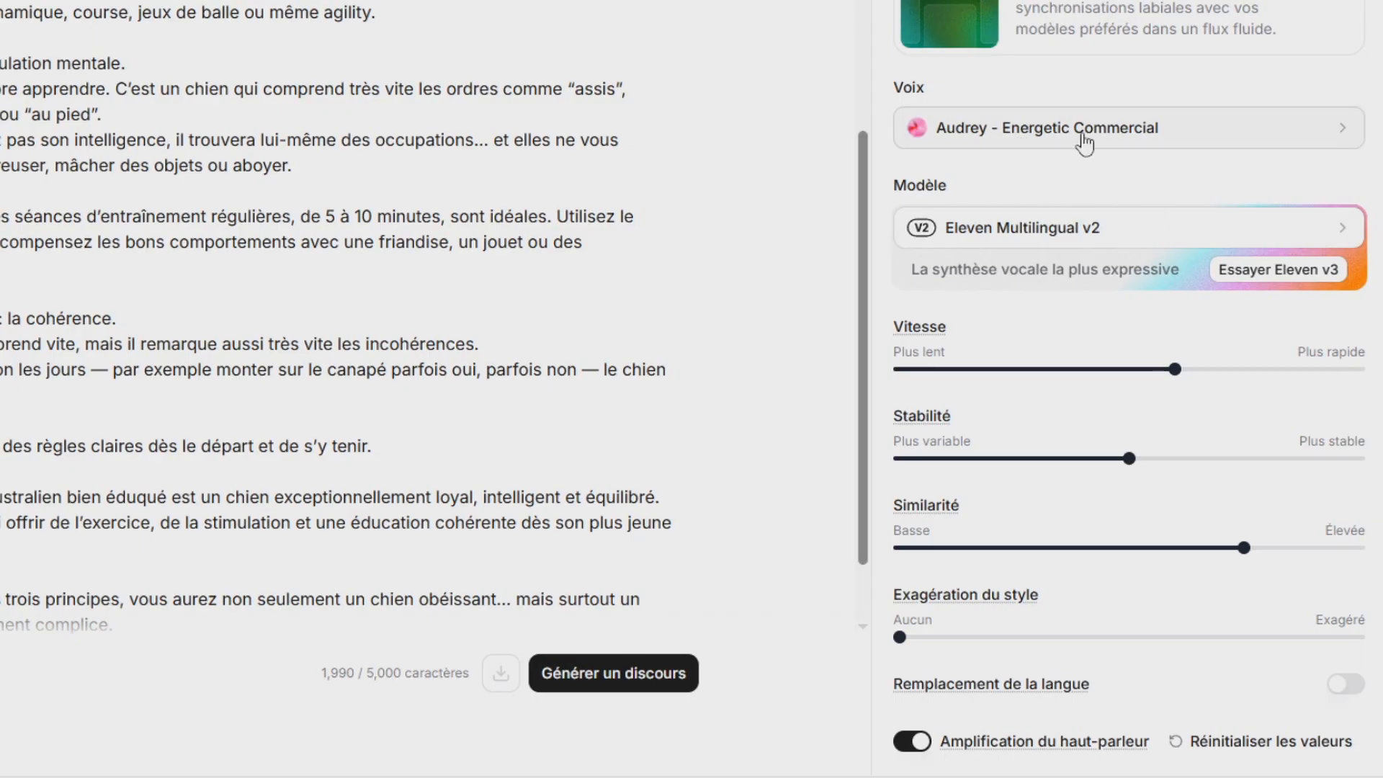
mouse_move(1240, 555)
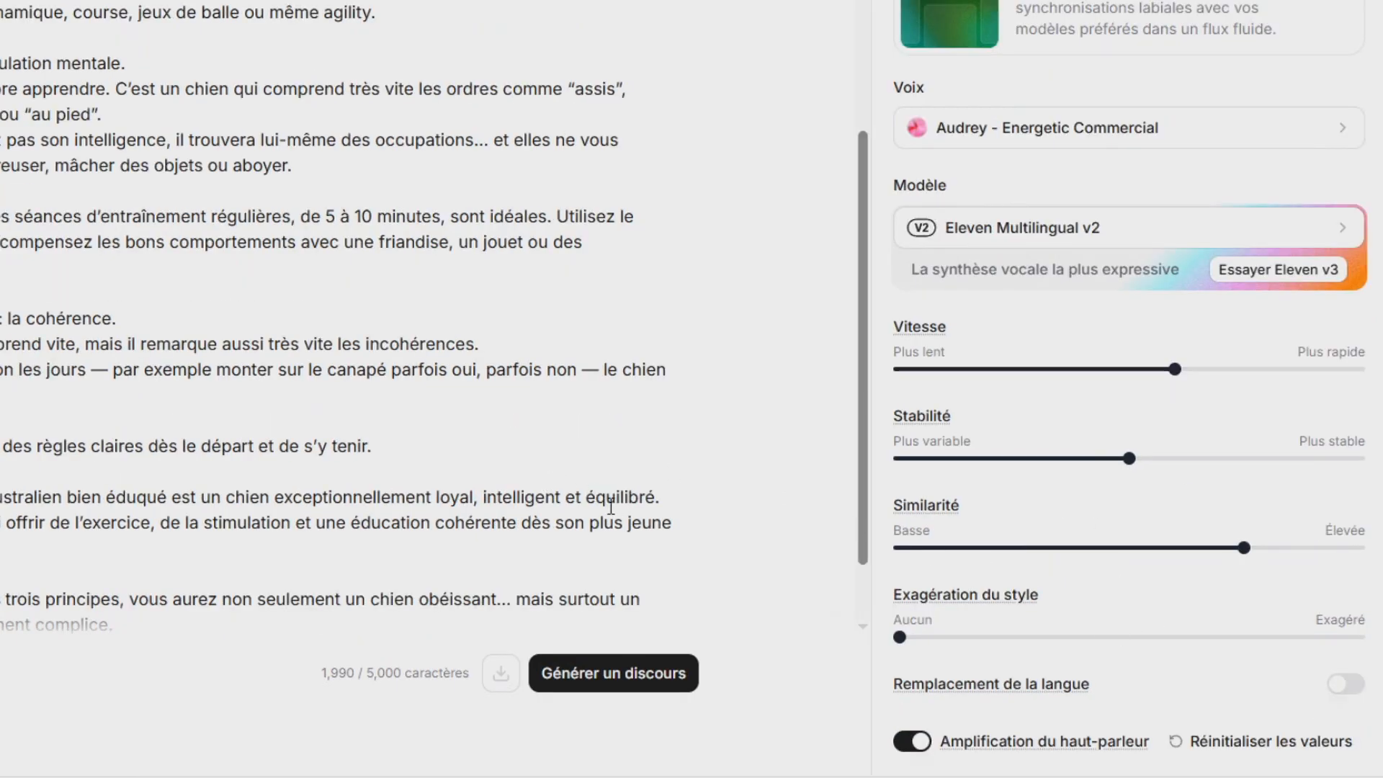
Generate the speech from the full script and pause its playback after a short listen.
scroll(386, 418, "up", 4)
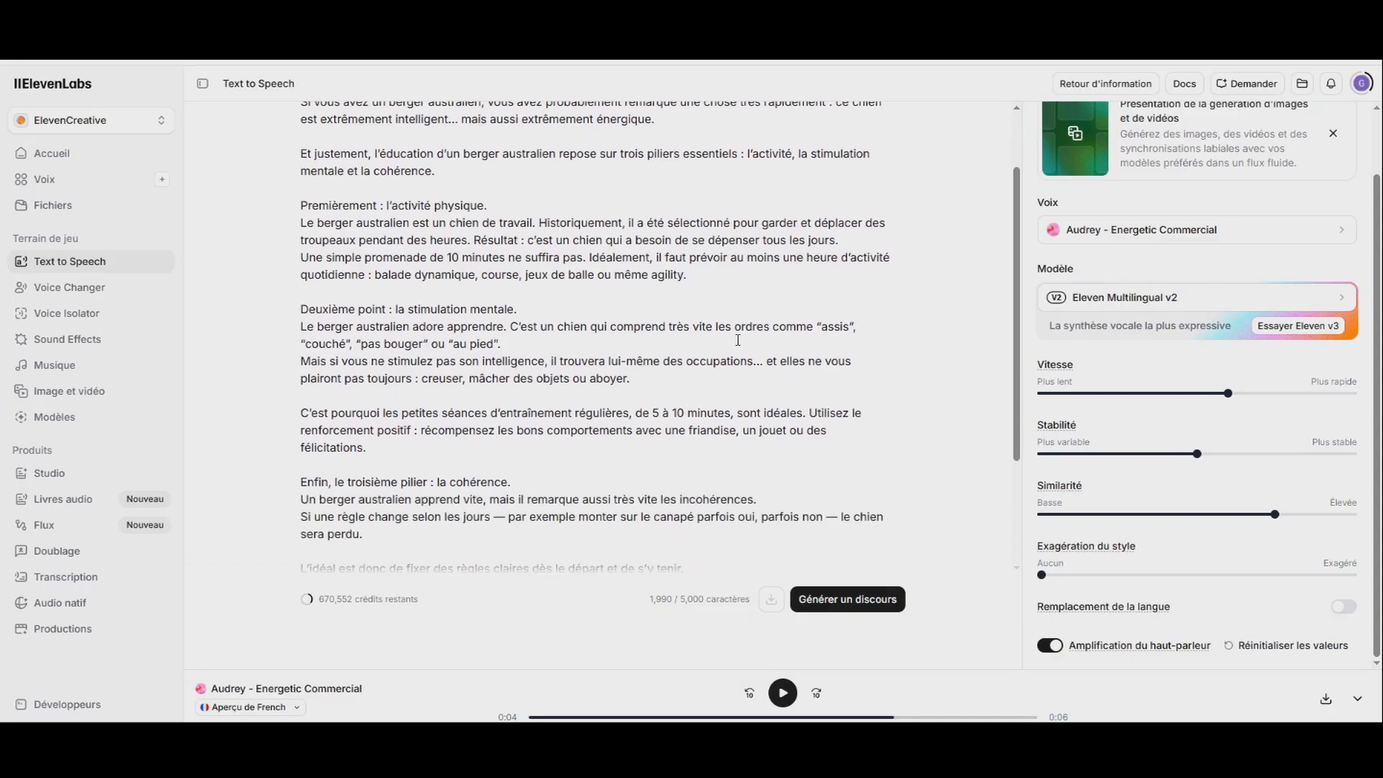
scroll(738, 340, "down", 3)
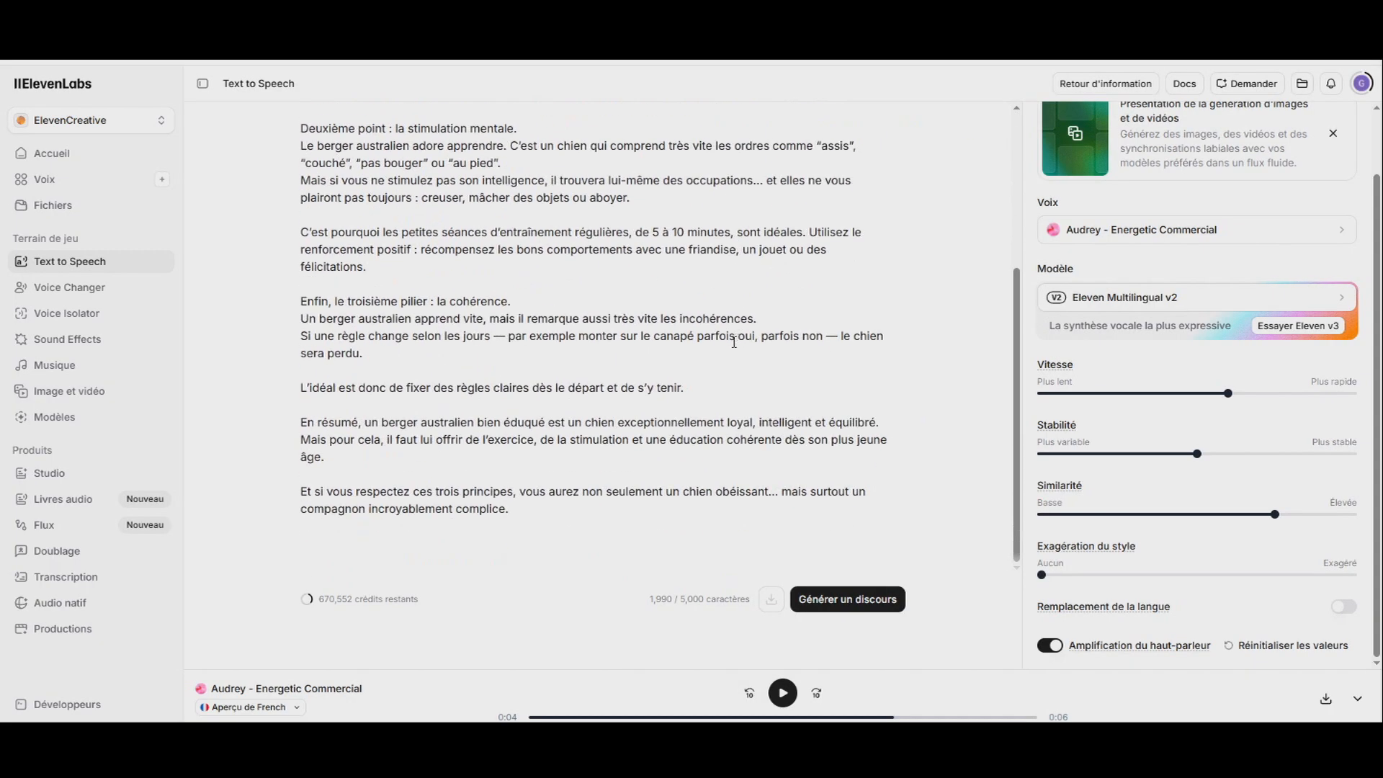
left_click(847, 599)
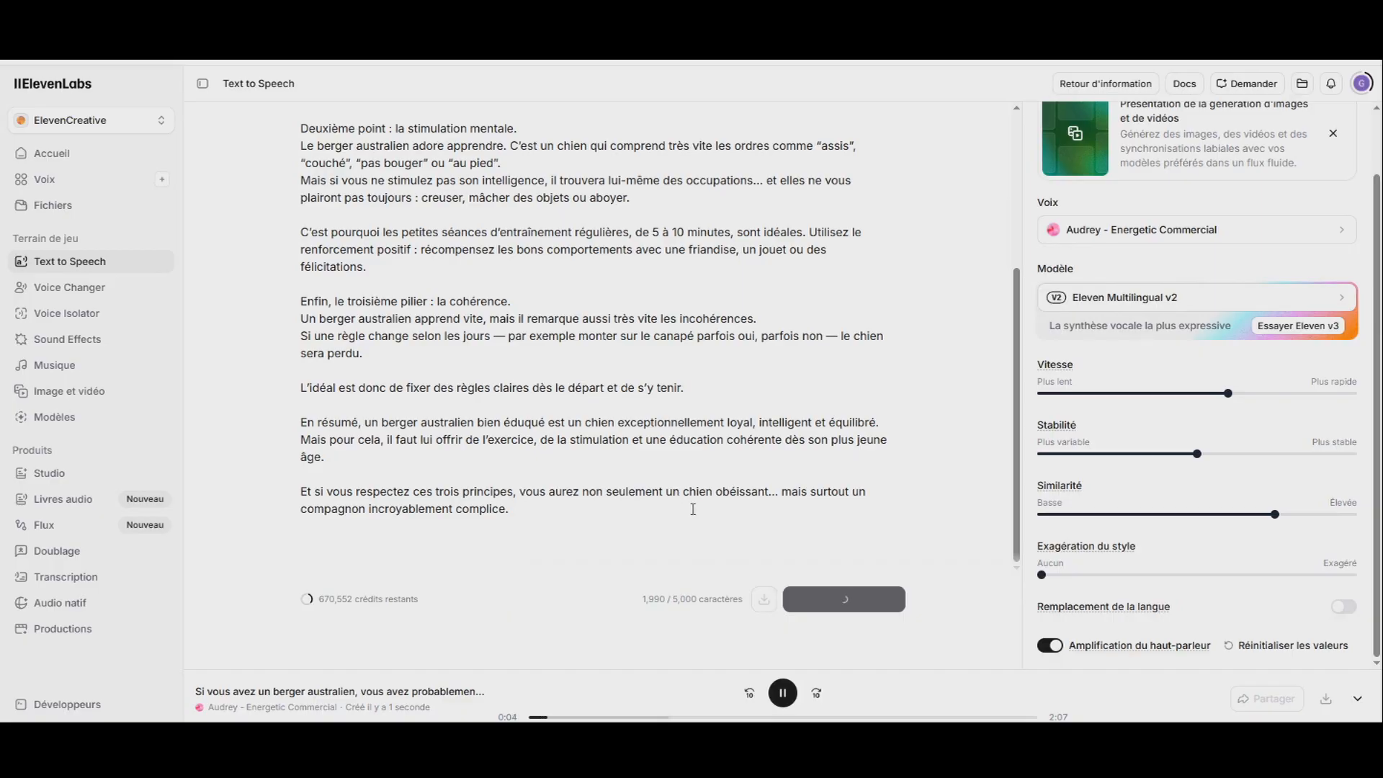
left_click(784, 694)
scroll(742, 423, "up", 5)
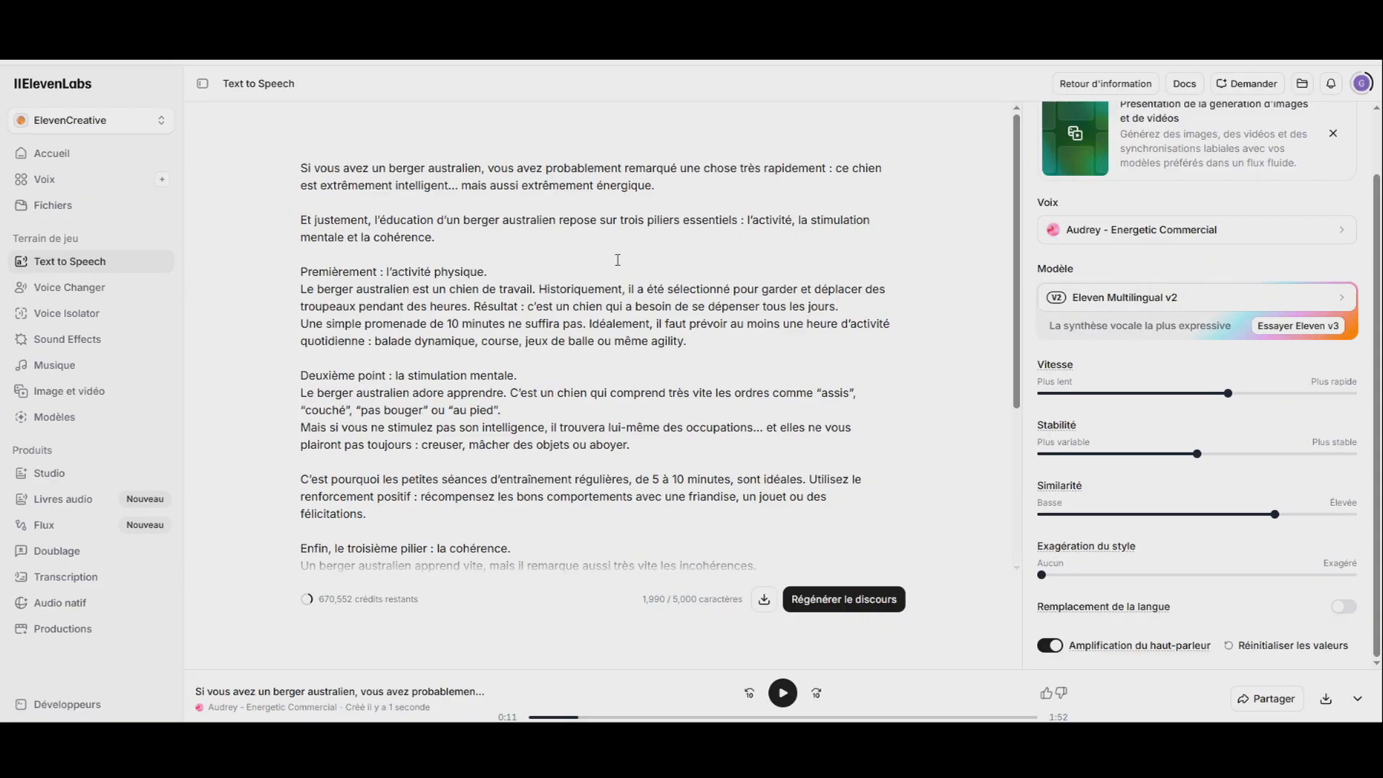
scroll(598, 256, "down", 3)
scroll(583, 308, "up", 3)
scroll(604, 274, "down", 5)
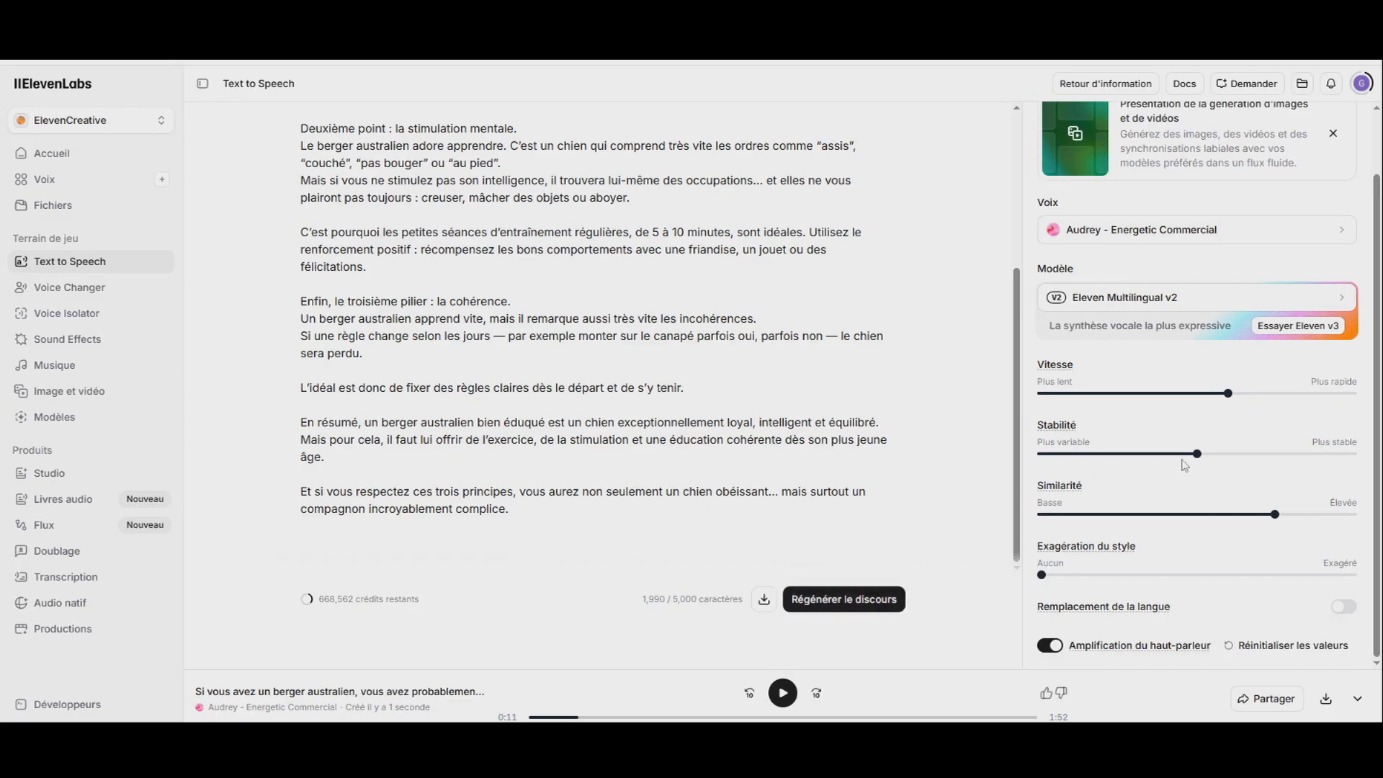
Set the voice speed to 0.87, regenerate the speech, and pause its playback after a short listen.
left_click_drag(1229, 393, 1148, 393)
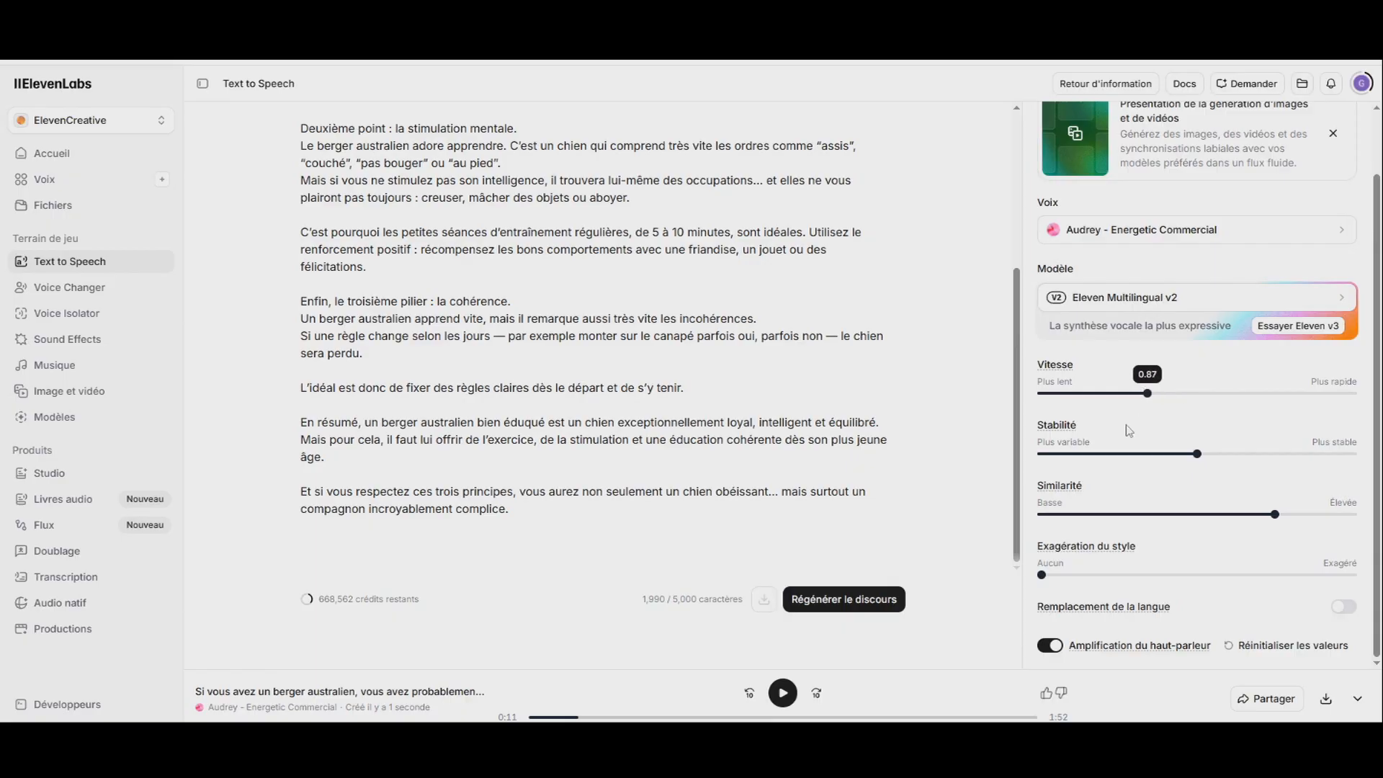
left_click(839, 607)
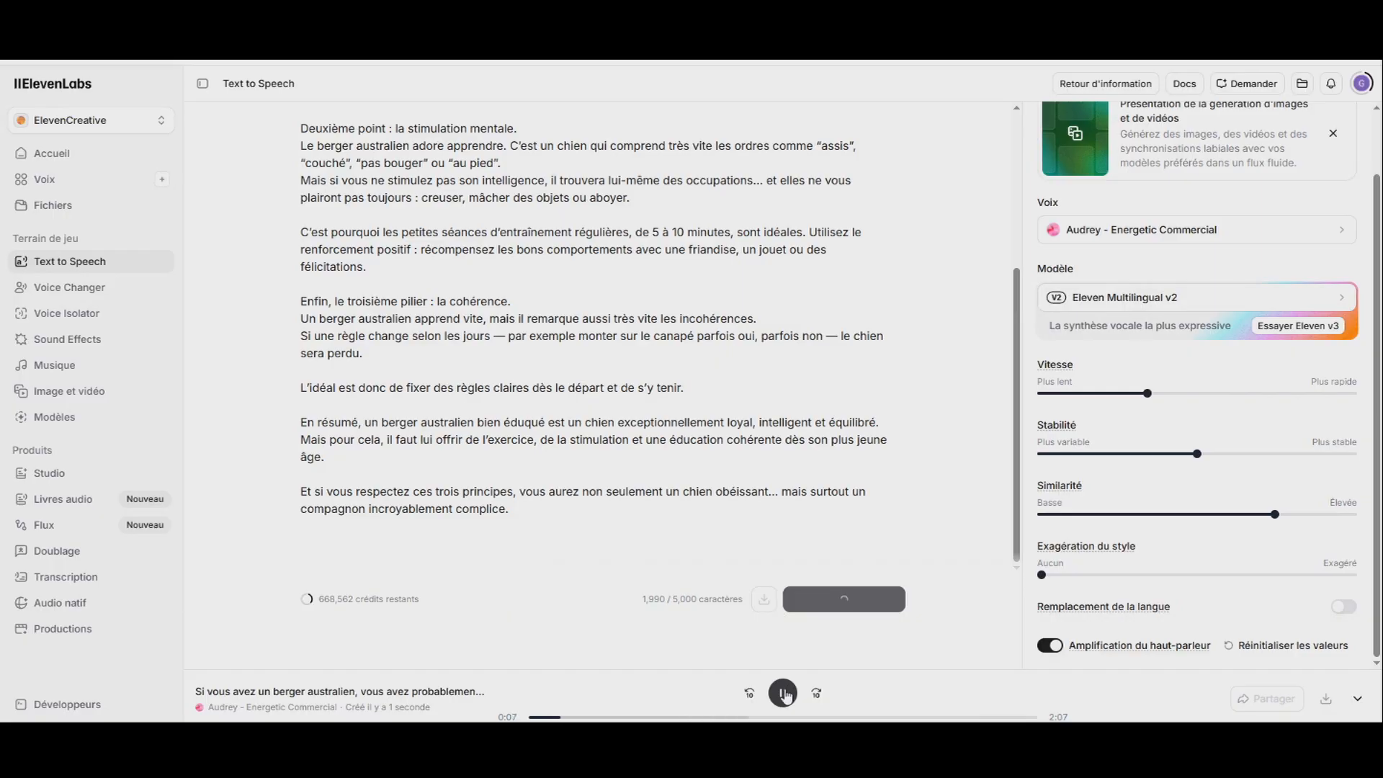
left_click(786, 694)
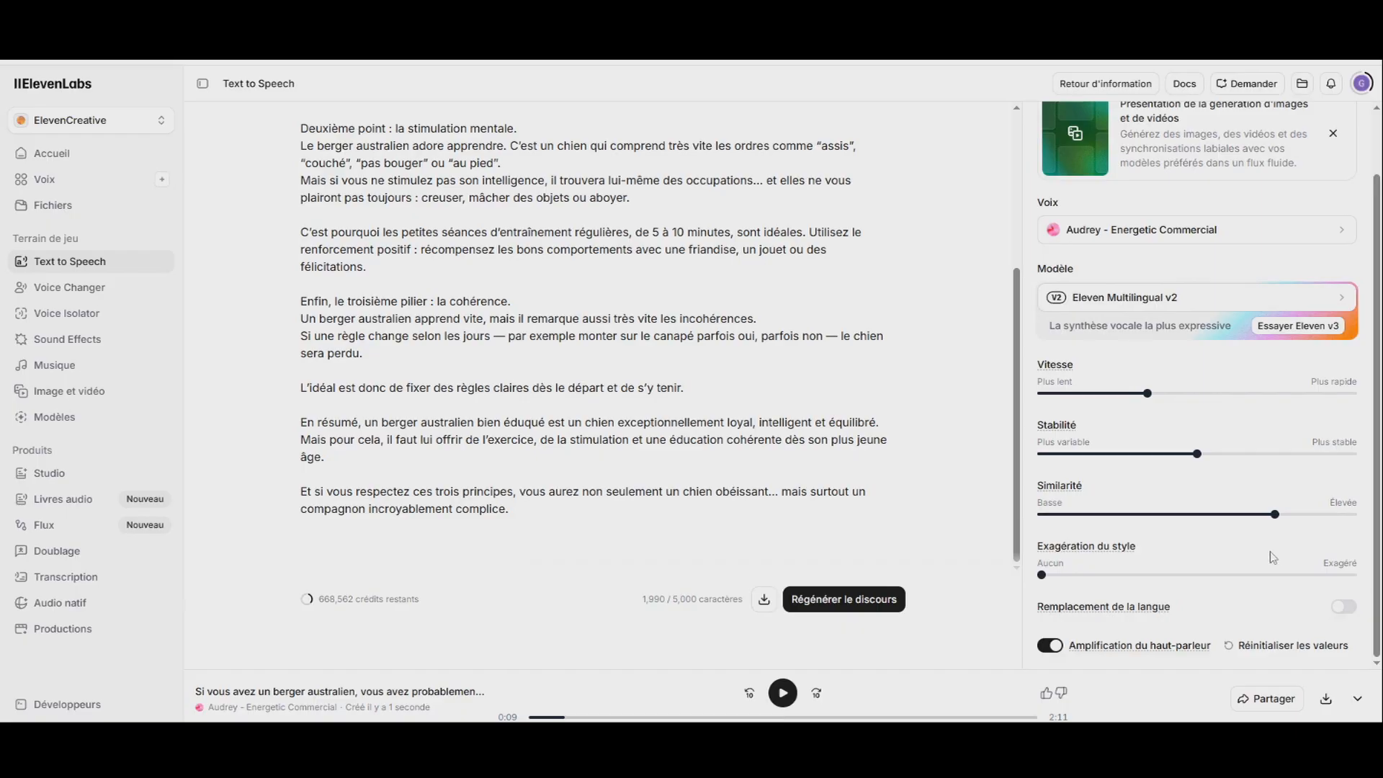
Lower the voice stability to 5%, regenerate the speech, and pause its playback after a short listen.
mouse_move(1199, 462)
left_click_drag(1199, 462, 1055, 463)
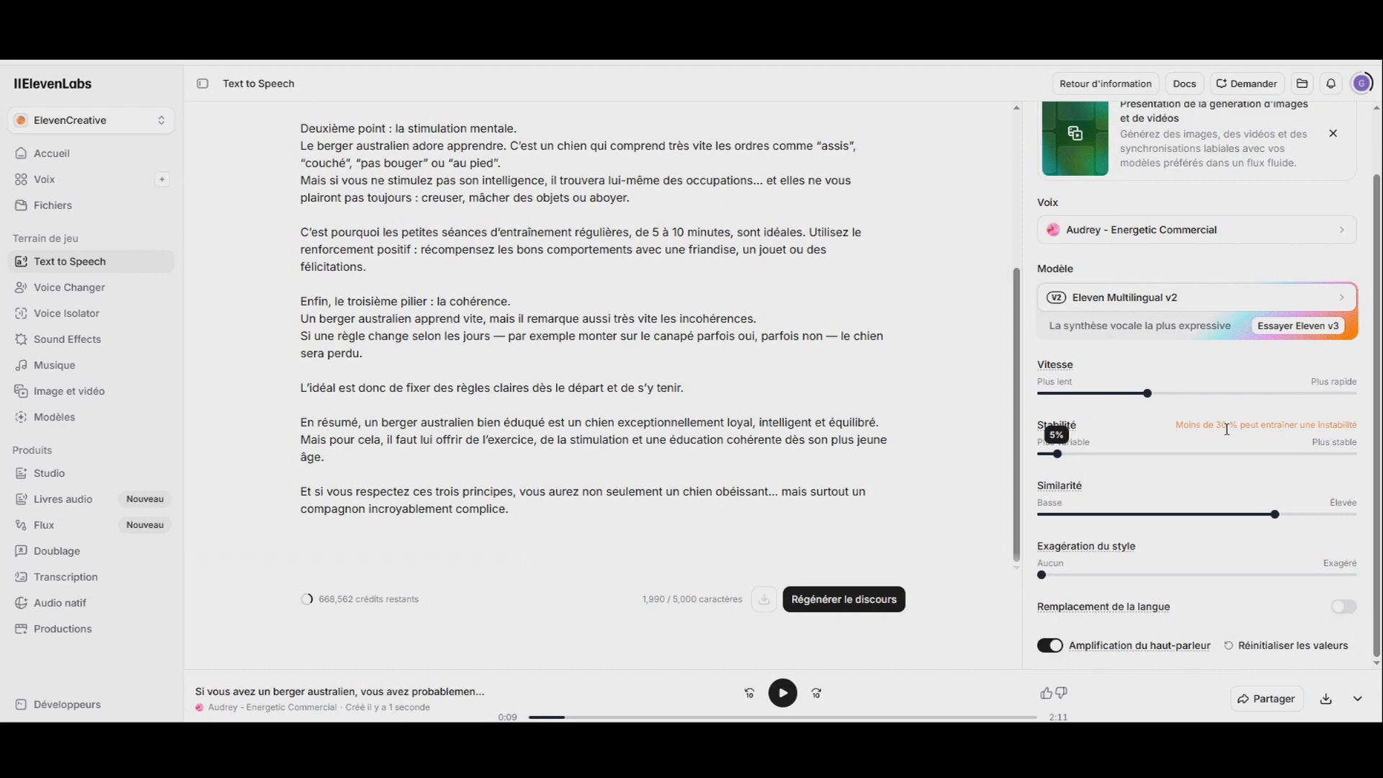
left_click(852, 606)
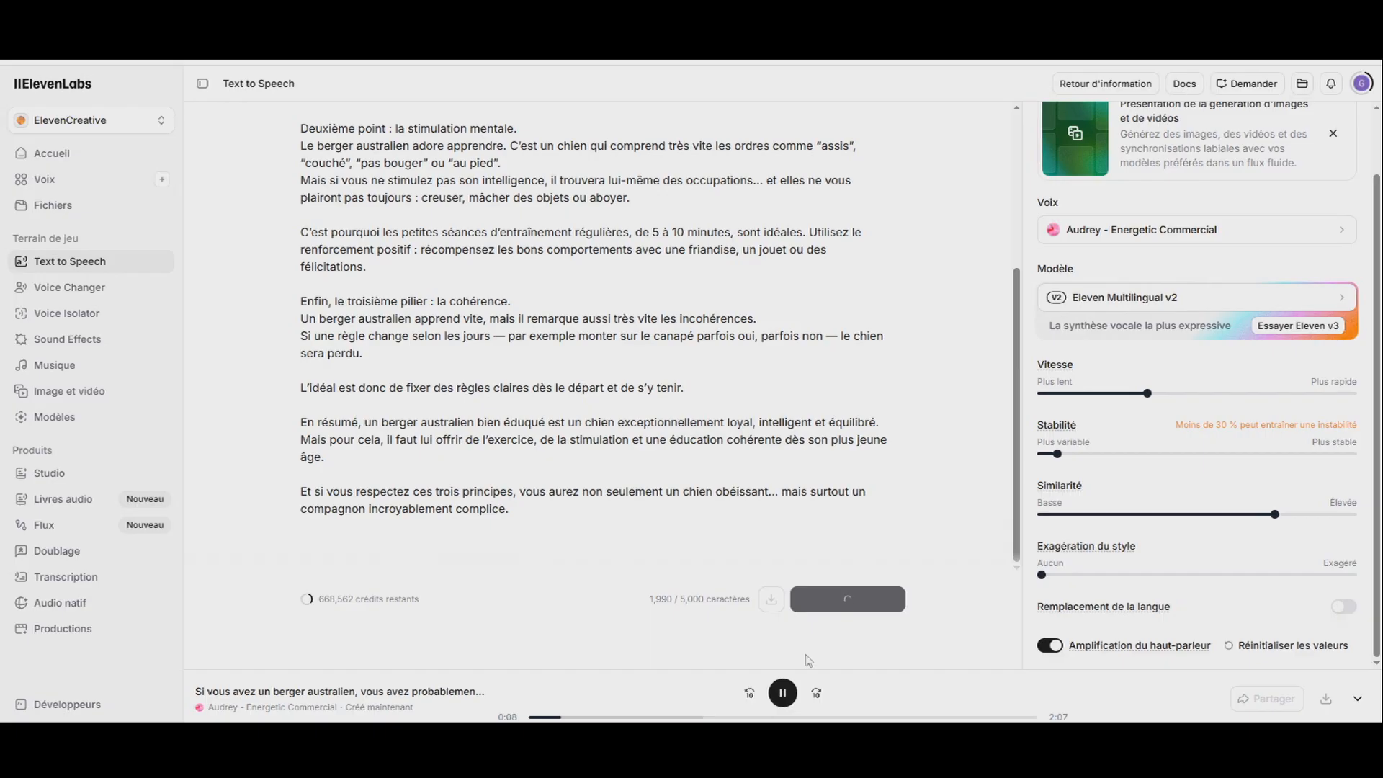
left_click(783, 694)
Set the voice stability back to 50% and download the generated speech.
mouse_move(1062, 460)
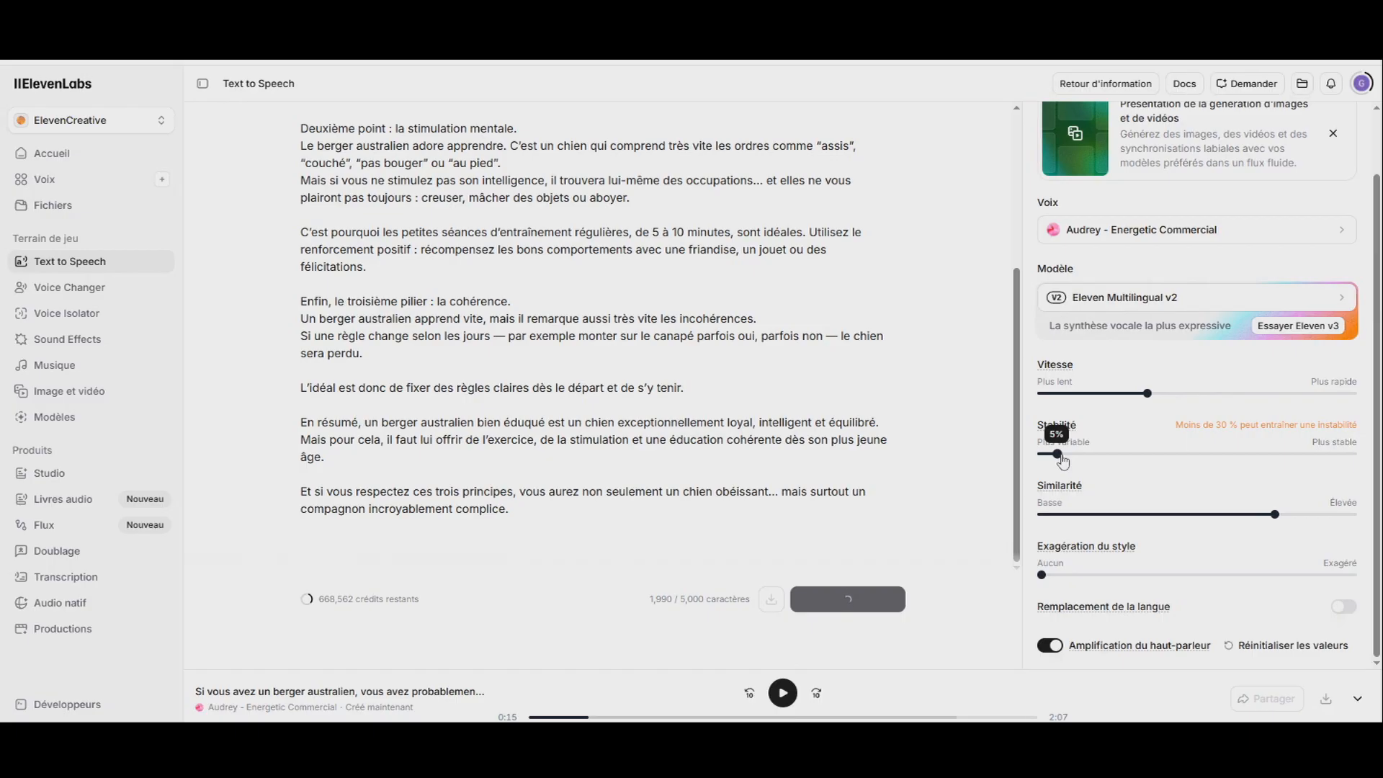
left_click_drag(1063, 461, 1197, 462)
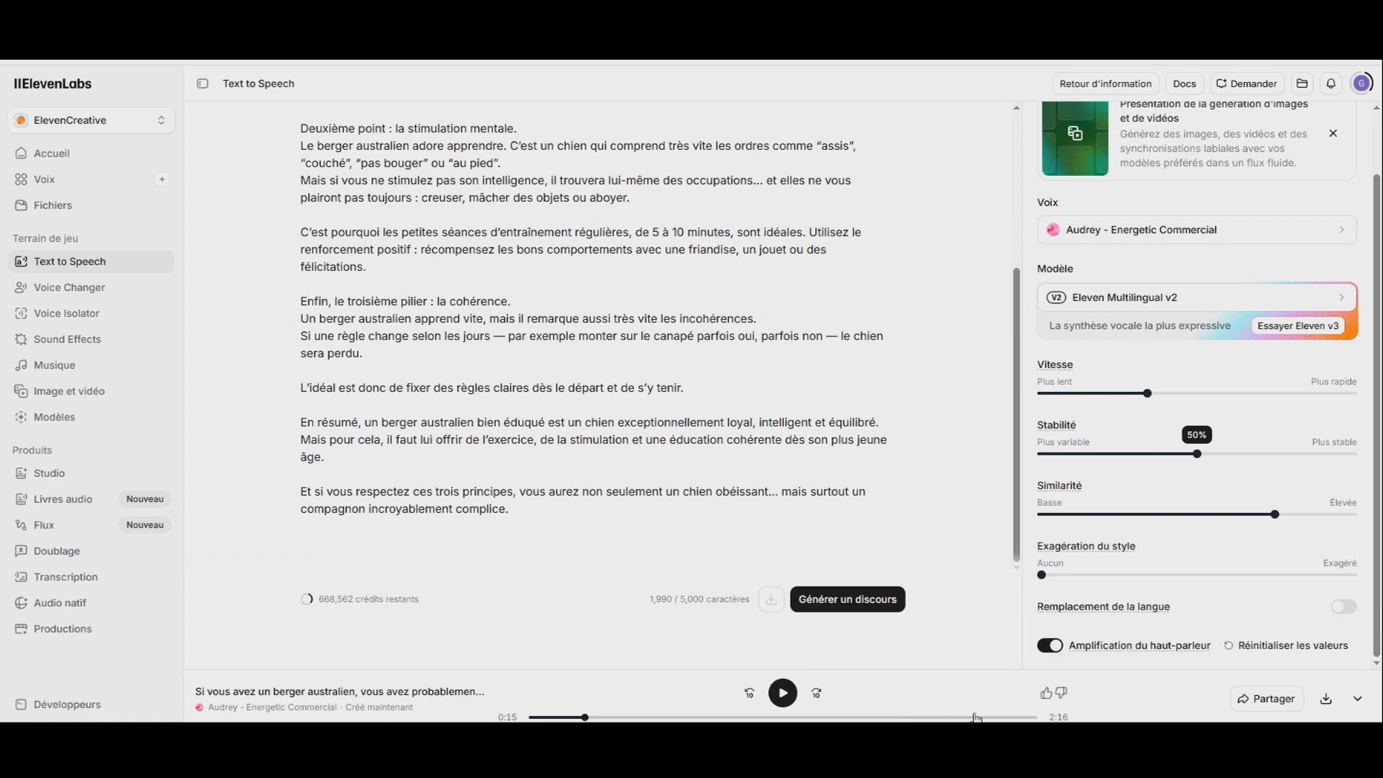
left_click(1327, 705)
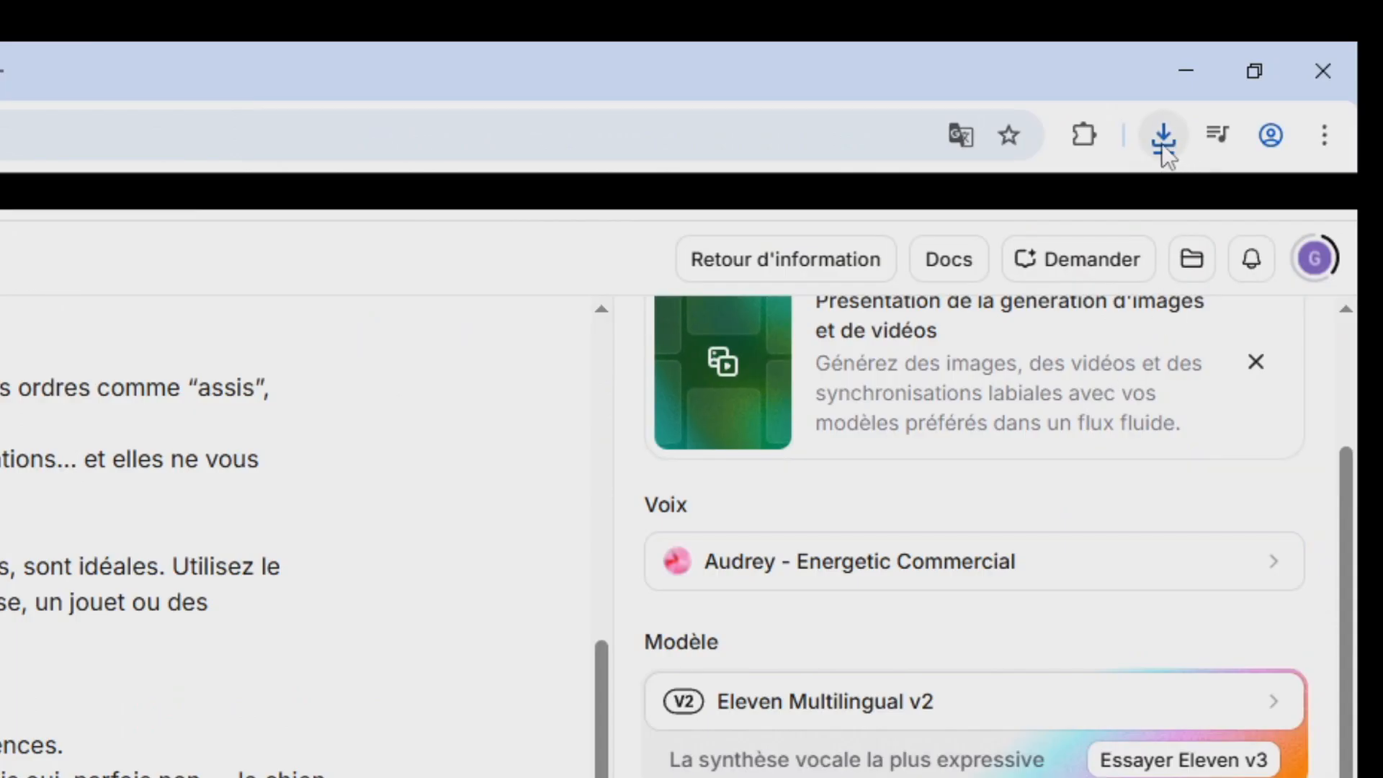
Check the downloaded ElevenLabs MP3 in the browser's recent download history, and close the history.
left_click(1167, 147)
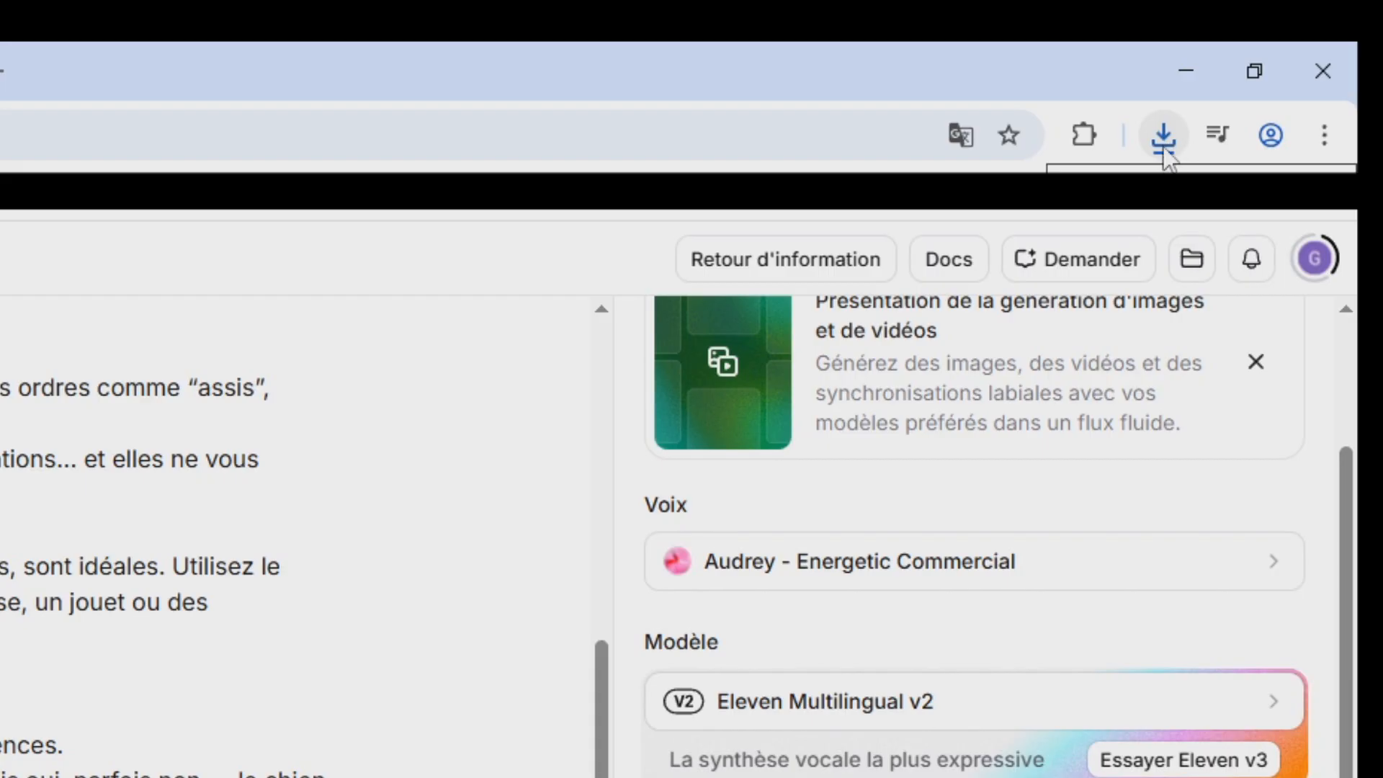
left_click(1166, 140)
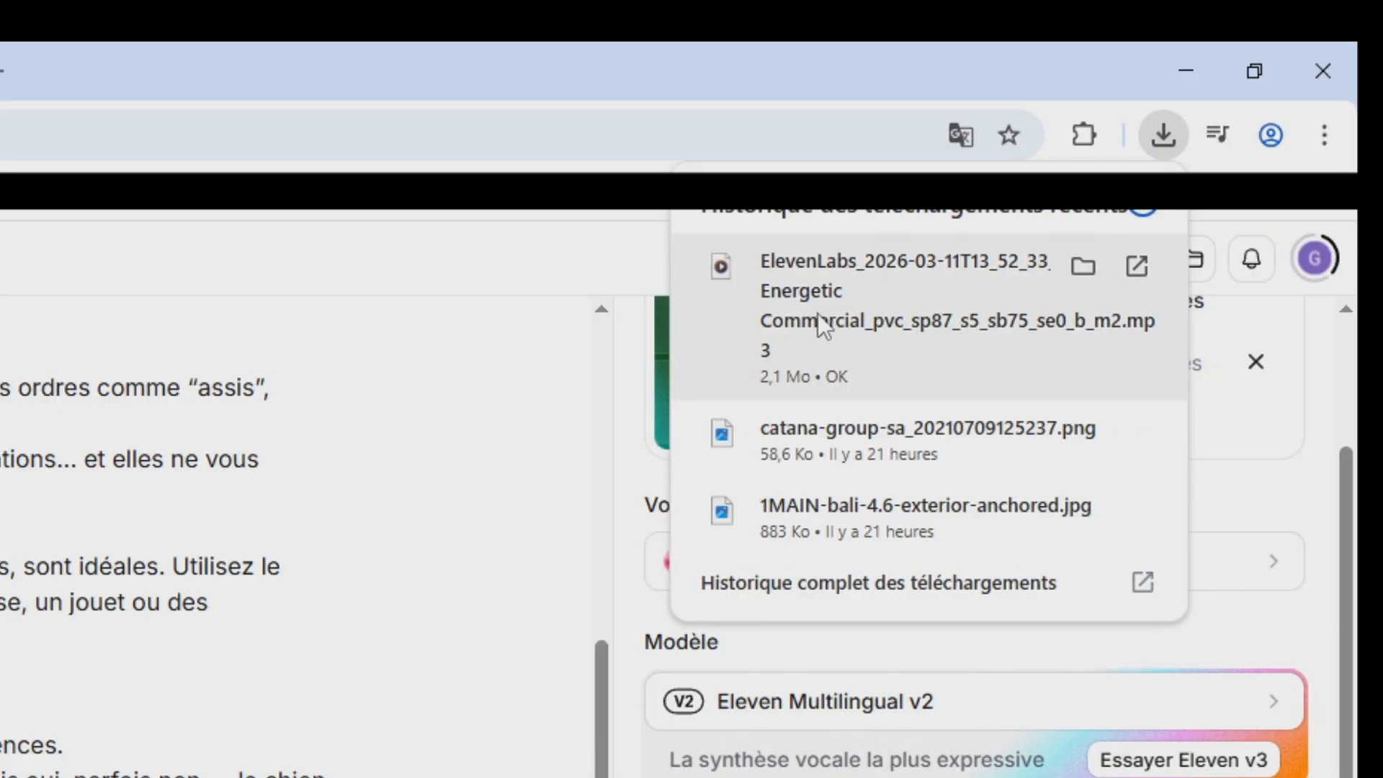
left_click(1165, 135)
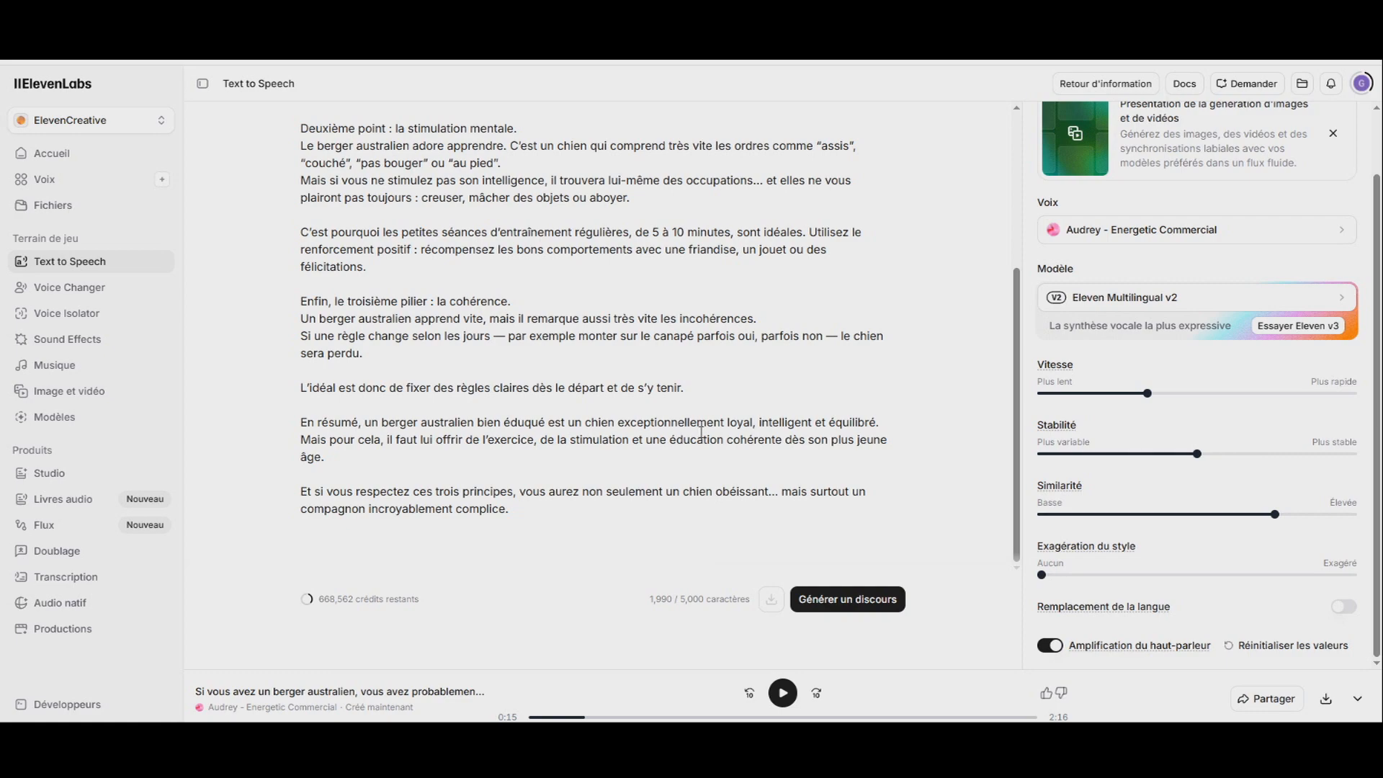
Return to the start of the script and go to the ElevenCreative home page.
scroll(701, 432, "up", 4)
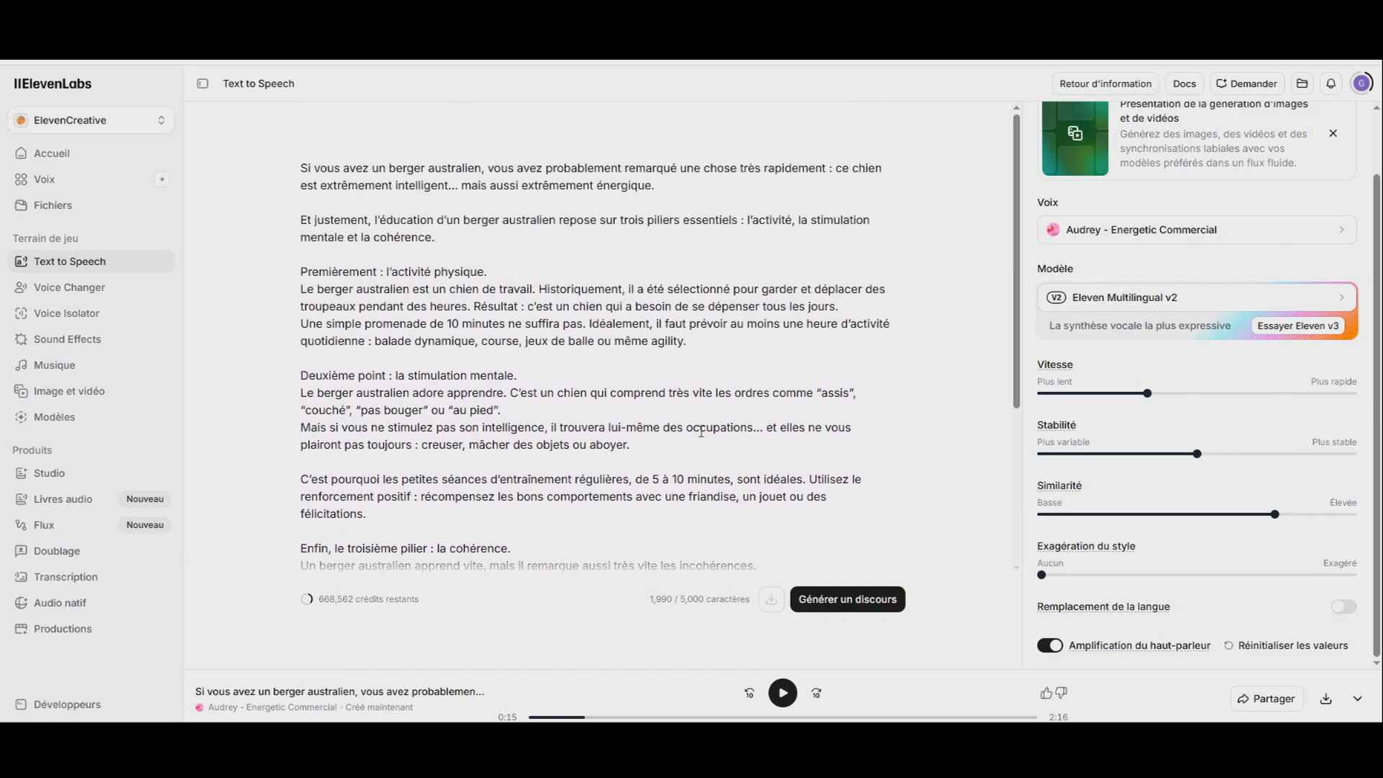
left_click(96, 160)
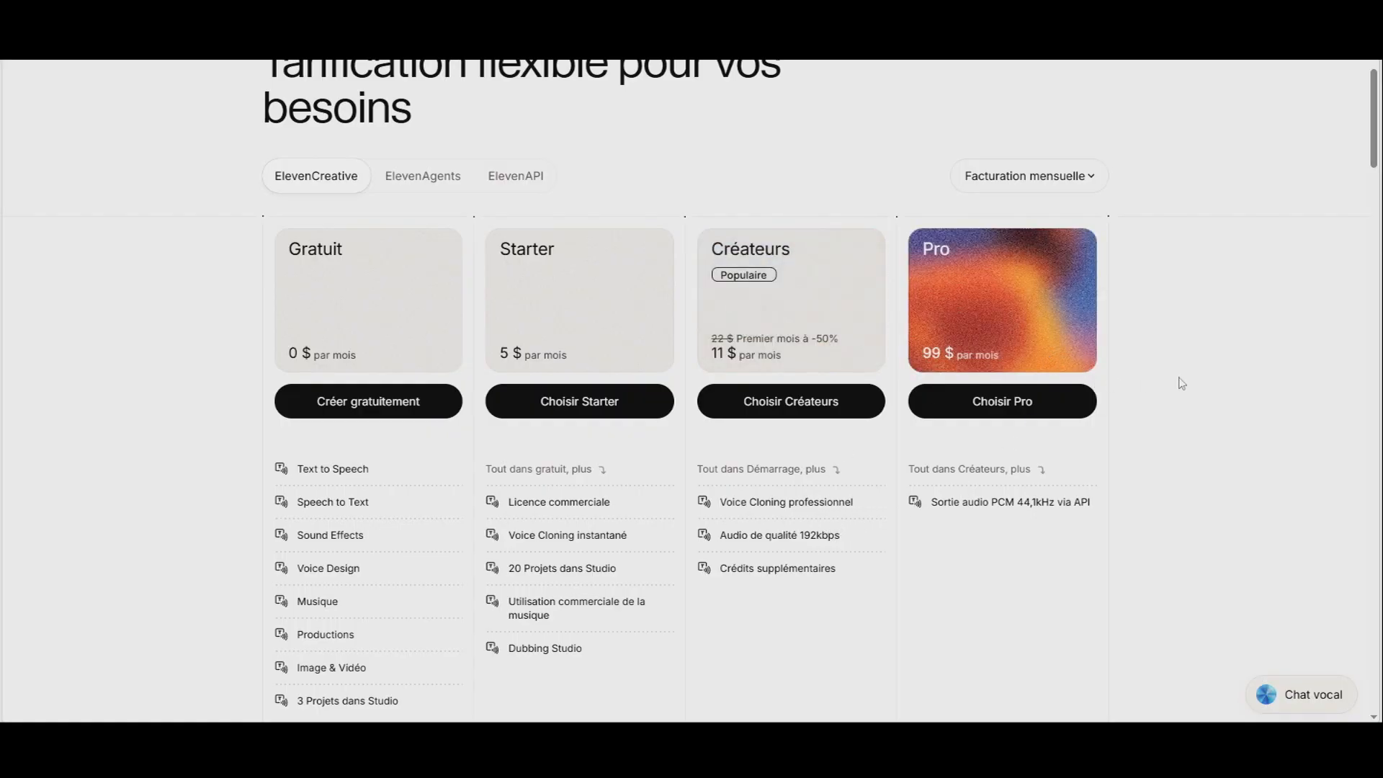
Compare the monthly ElevenCreative pricing plans from Gratuit to Enterprise, including their features and credits.
scroll(1189, 397, "down", 1)
scroll(1250, 365, "down", 3)
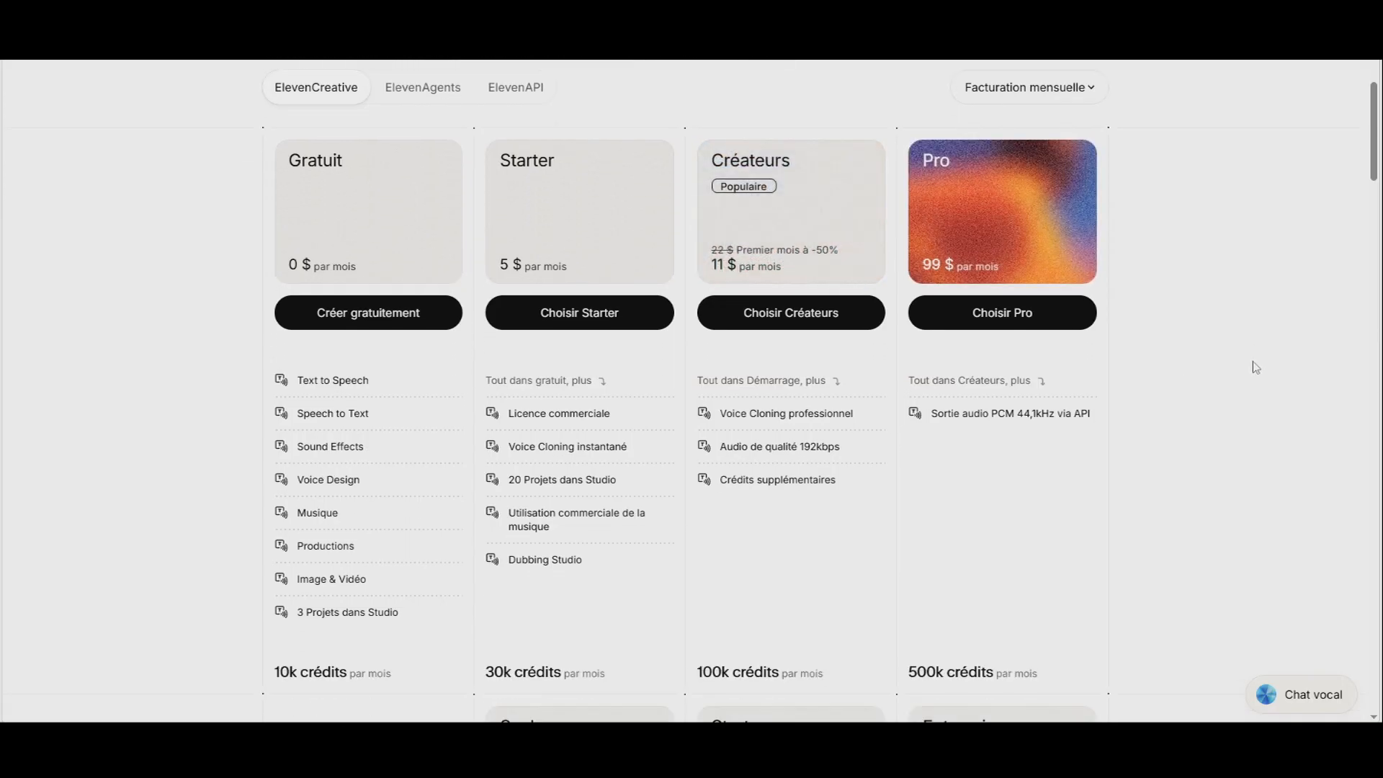
scroll(1195, 445, "down", 3)
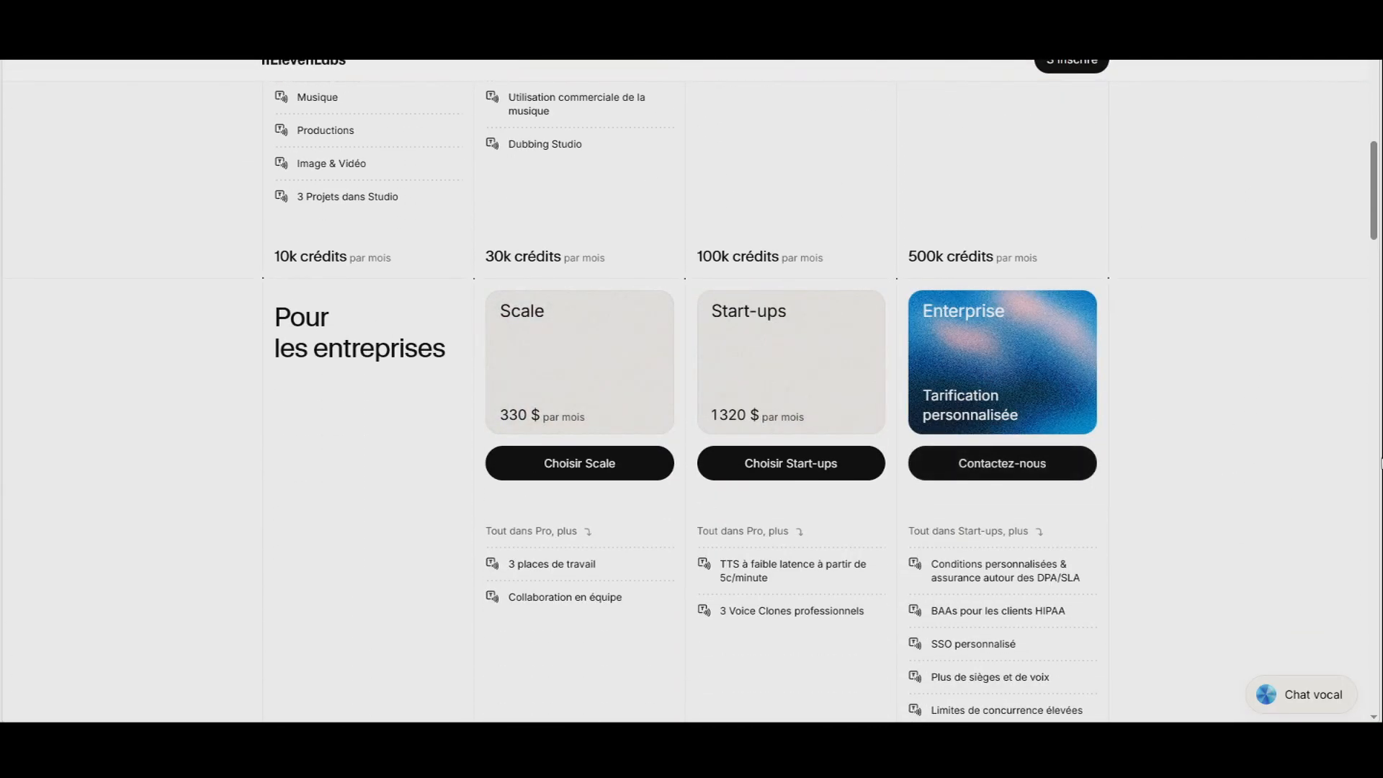
scroll(796, 429, "up", 1)
scroll(872, 425, "up", 5)
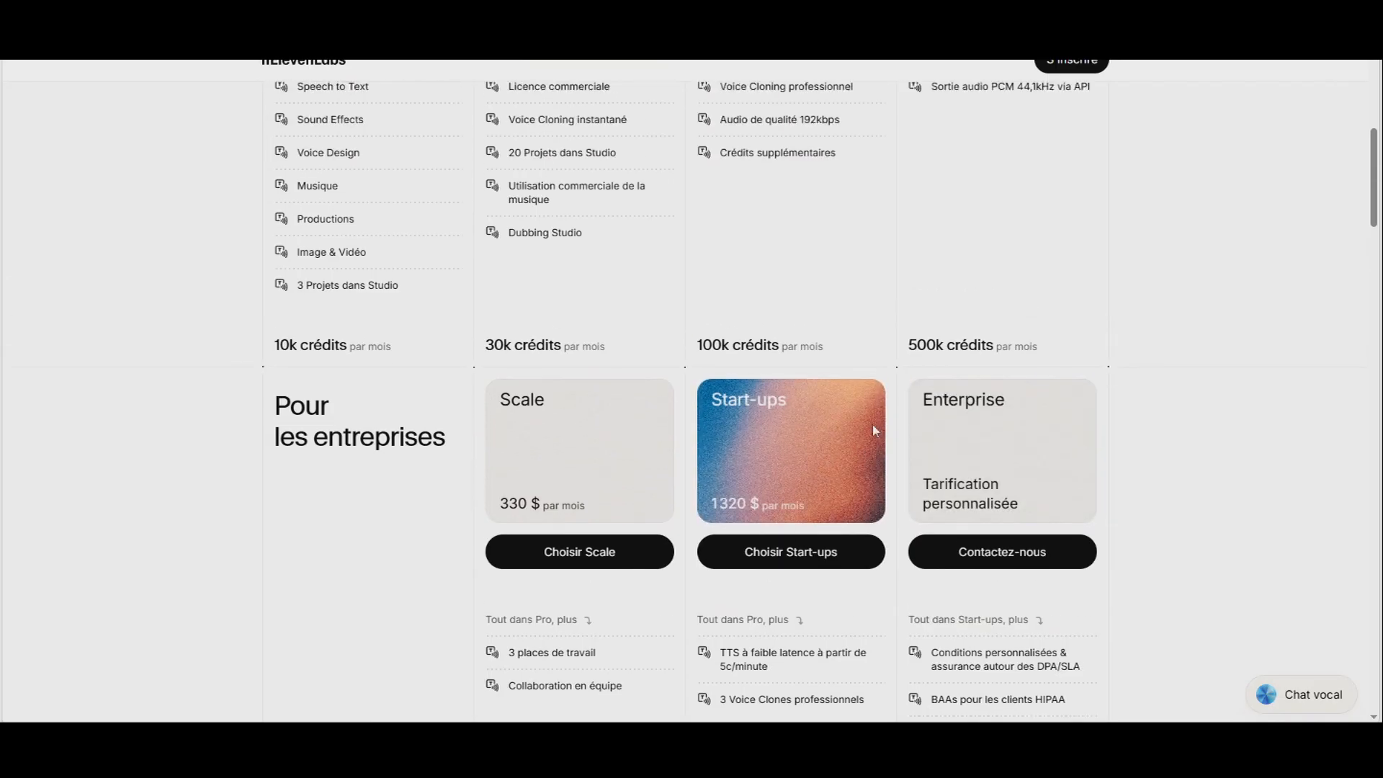
scroll(942, 531, "up", 3)
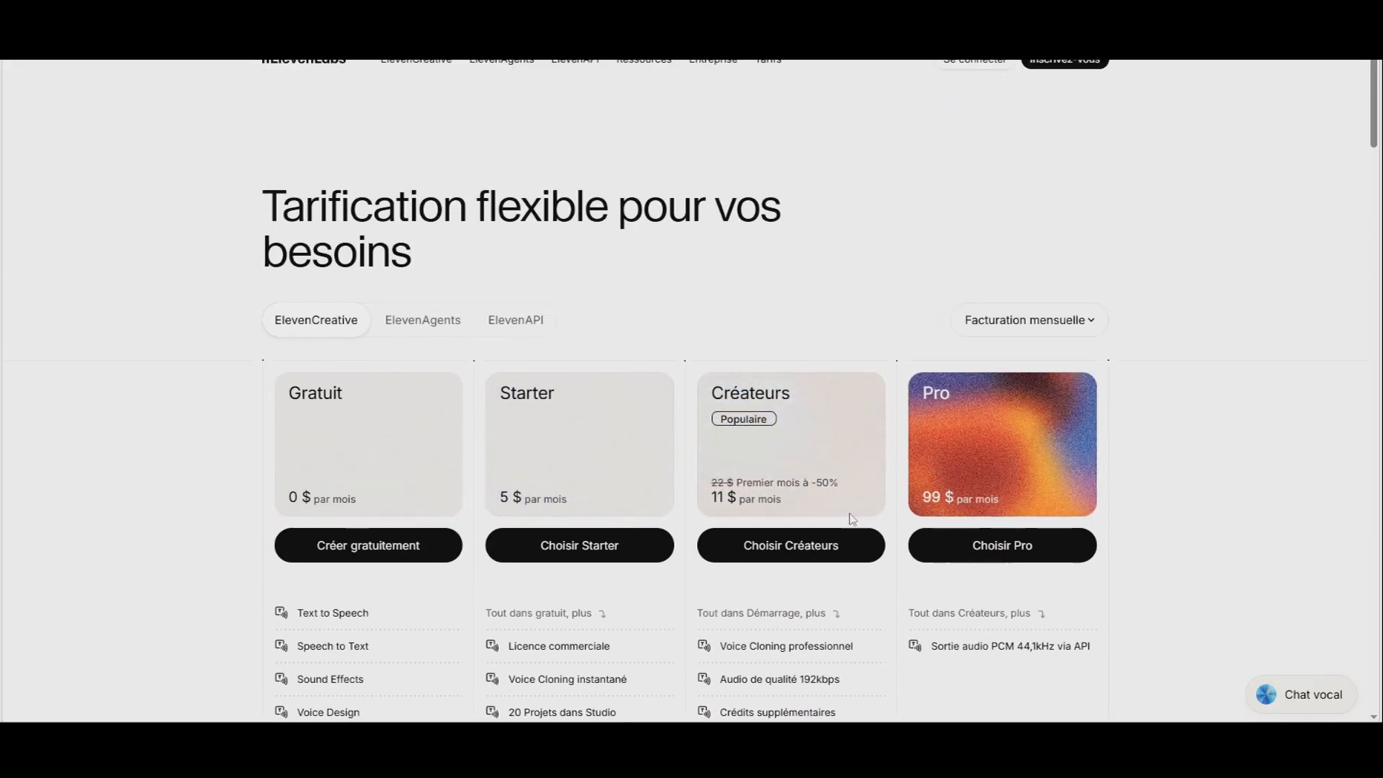